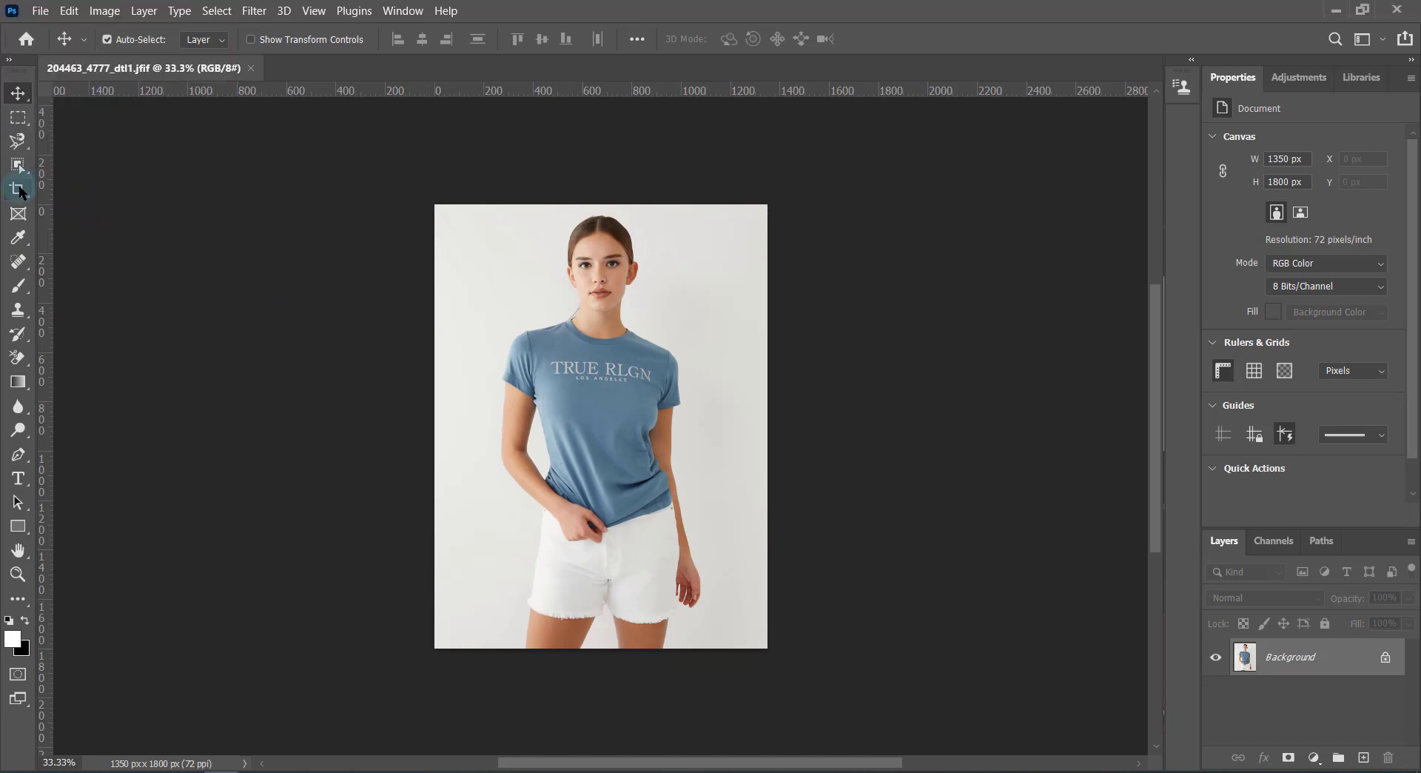
# Extend the canvas to 2736 × 1800 px with Content-Aware filling the new right-hand background.
pyautogui.press('c')
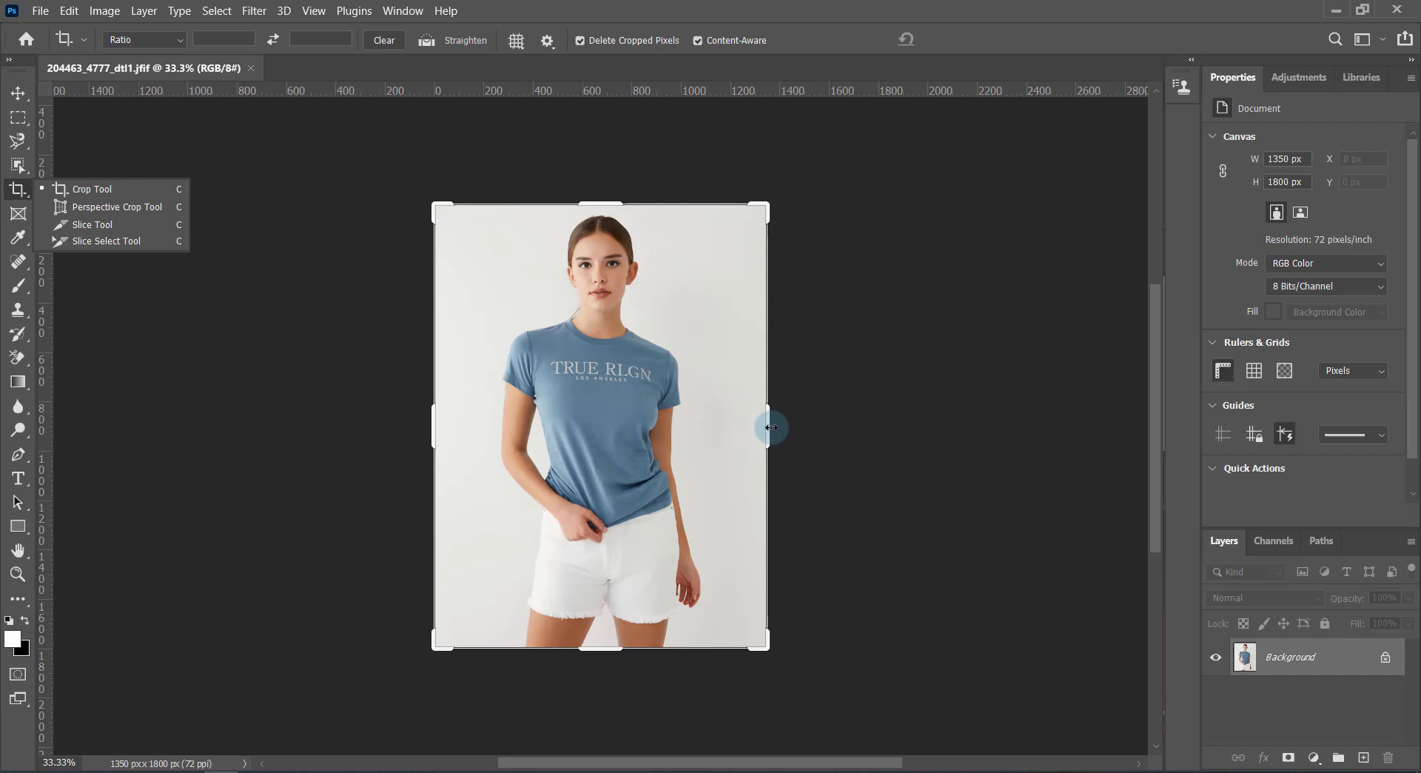
pyautogui.moveTo(769, 428)
pyautogui.mouseDown()
pyautogui.moveTo(980, 427)
pyautogui.moveTo(942, 438)
pyautogui.mouseUp()
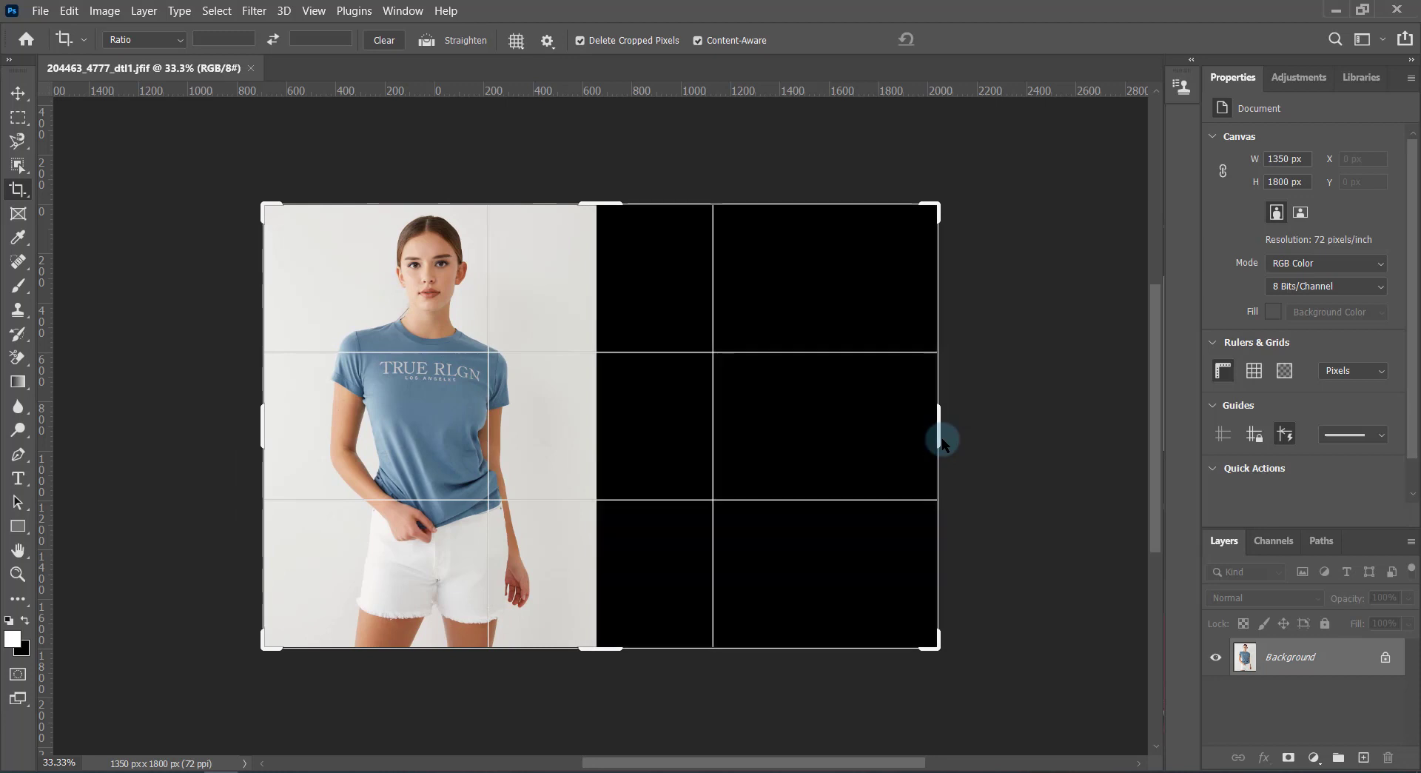
pyautogui.click(971, 37)
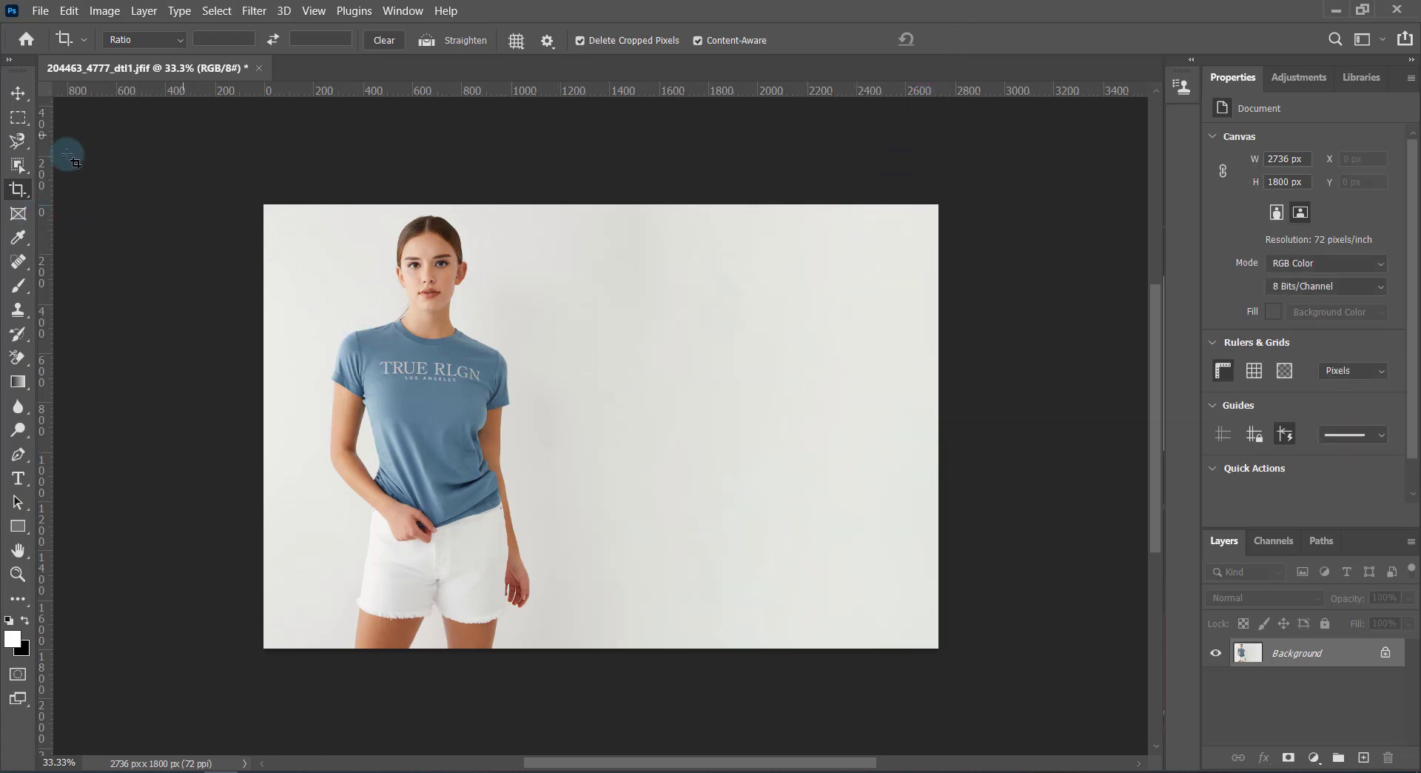
# Select the model with Quick Selection's Select Subject and copy her onto a new Layer 1.
pyautogui.click(17, 164)
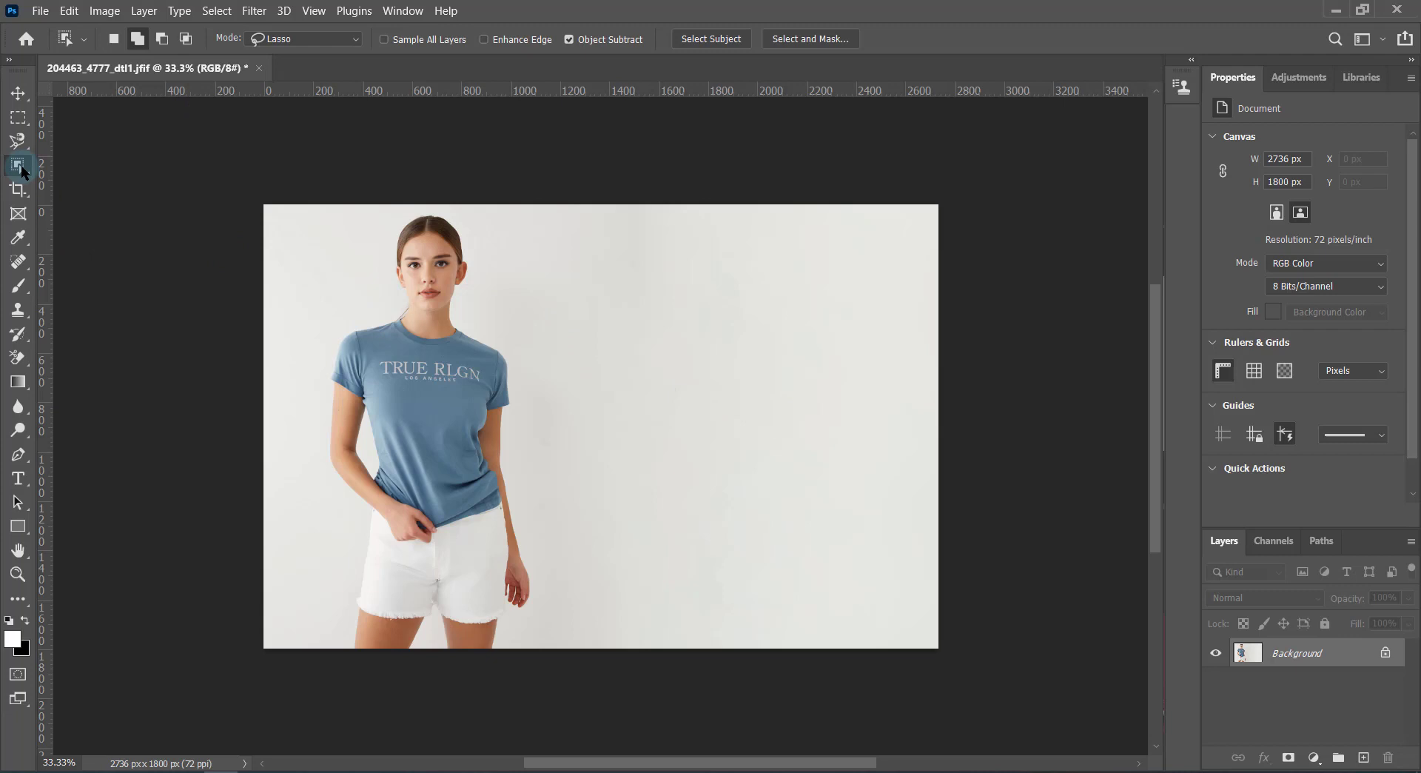
pyautogui.rightClick(21, 171)
pyautogui.click(76, 179)
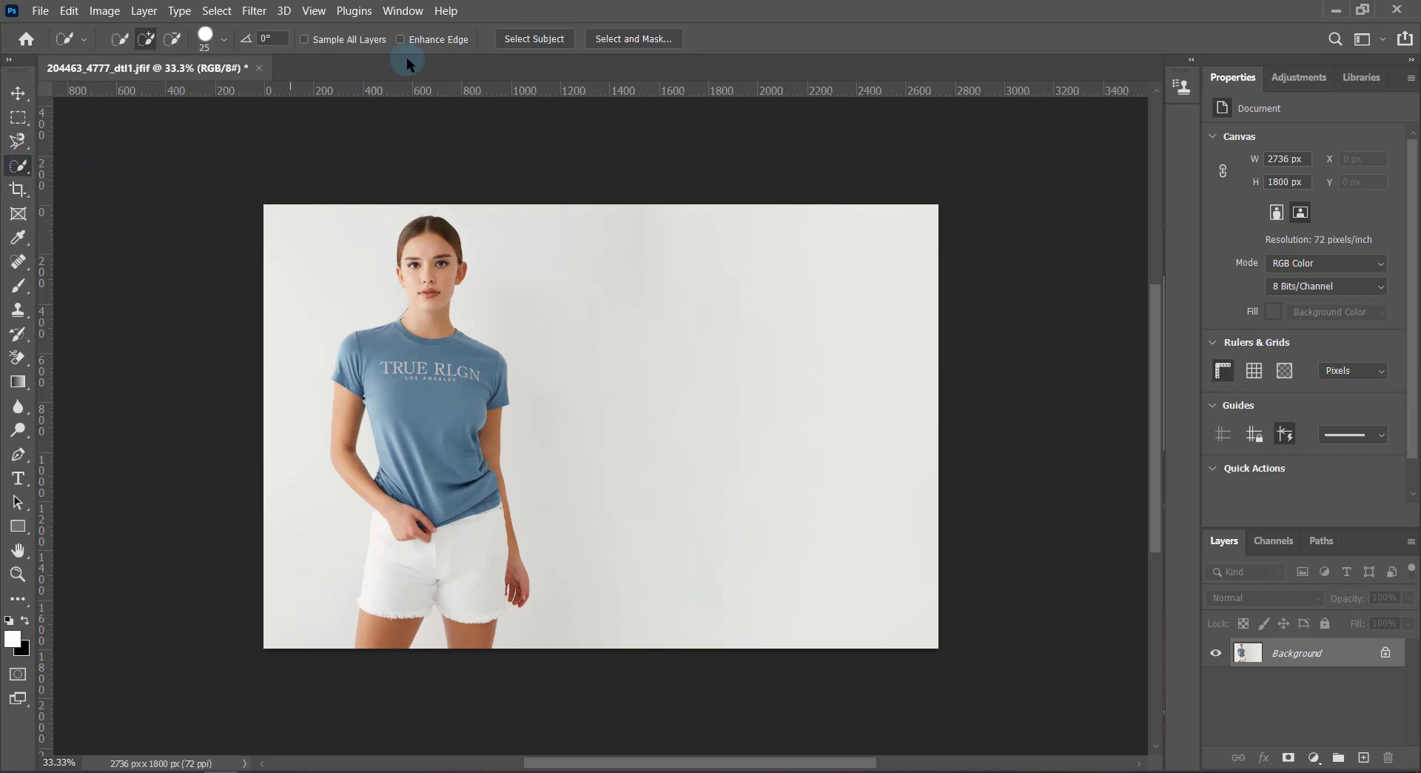
pyautogui.click(539, 41)
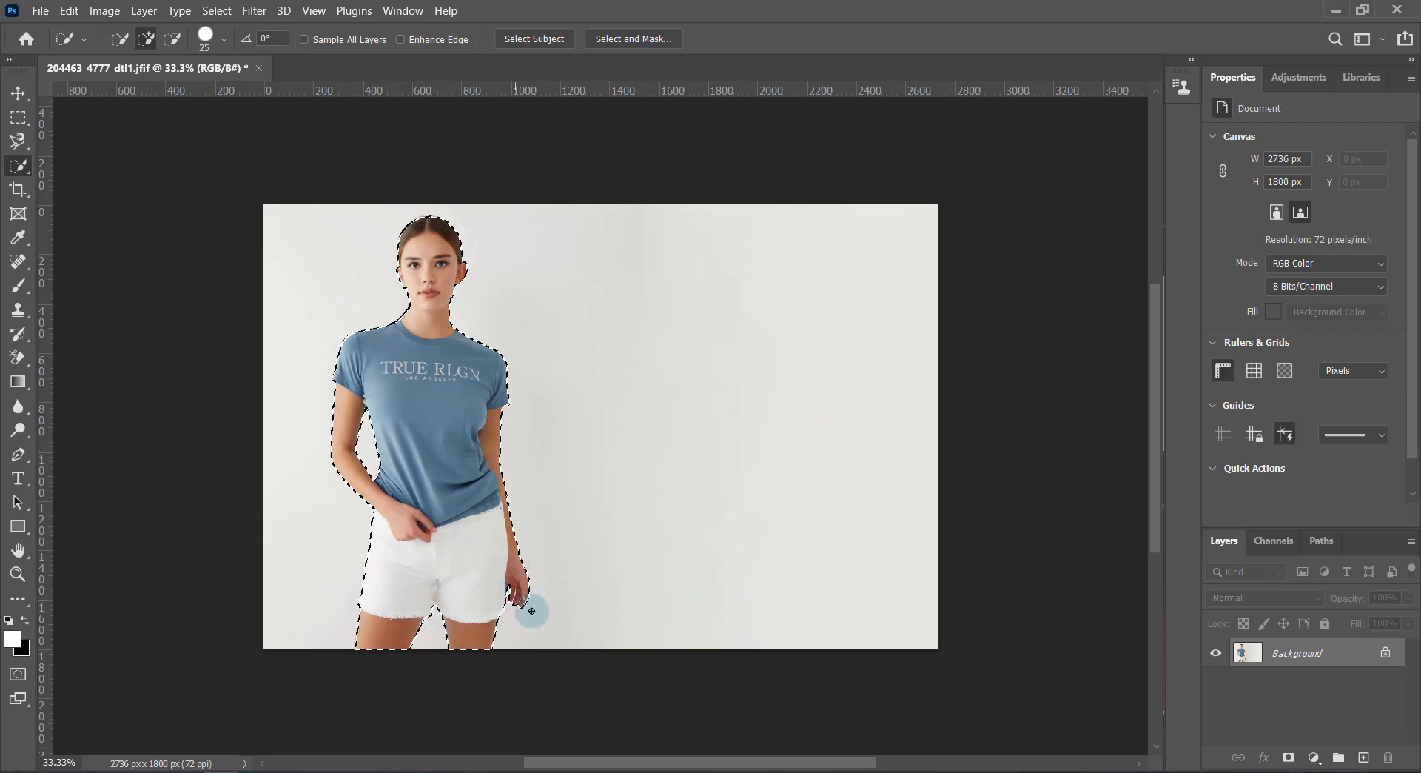
pyautogui.scroll(-1, 726, 446)
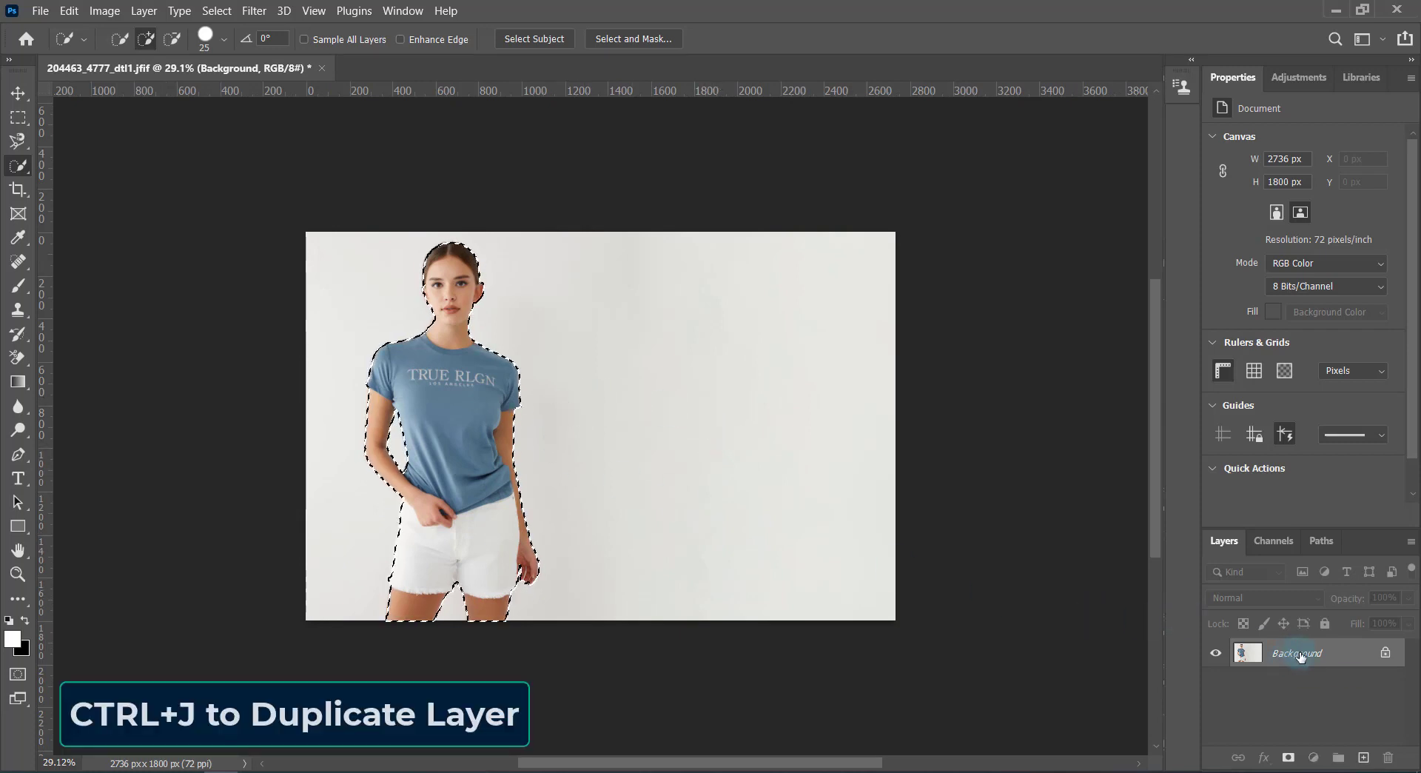
pyautogui.hotkey('ctrl', 'j')
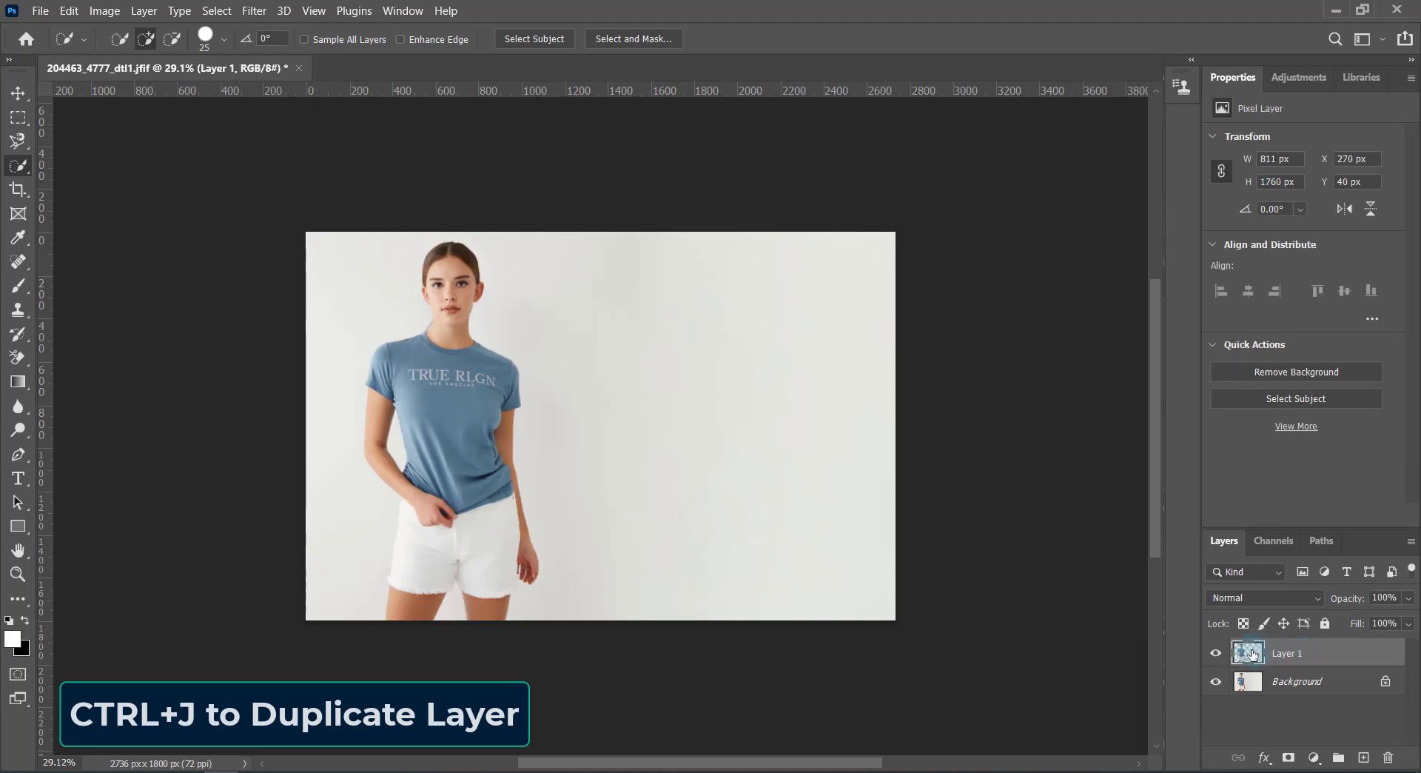
# Drag the Layer 1 model copy right to X 1523 px, beside the original.
pyautogui.click(18, 92)
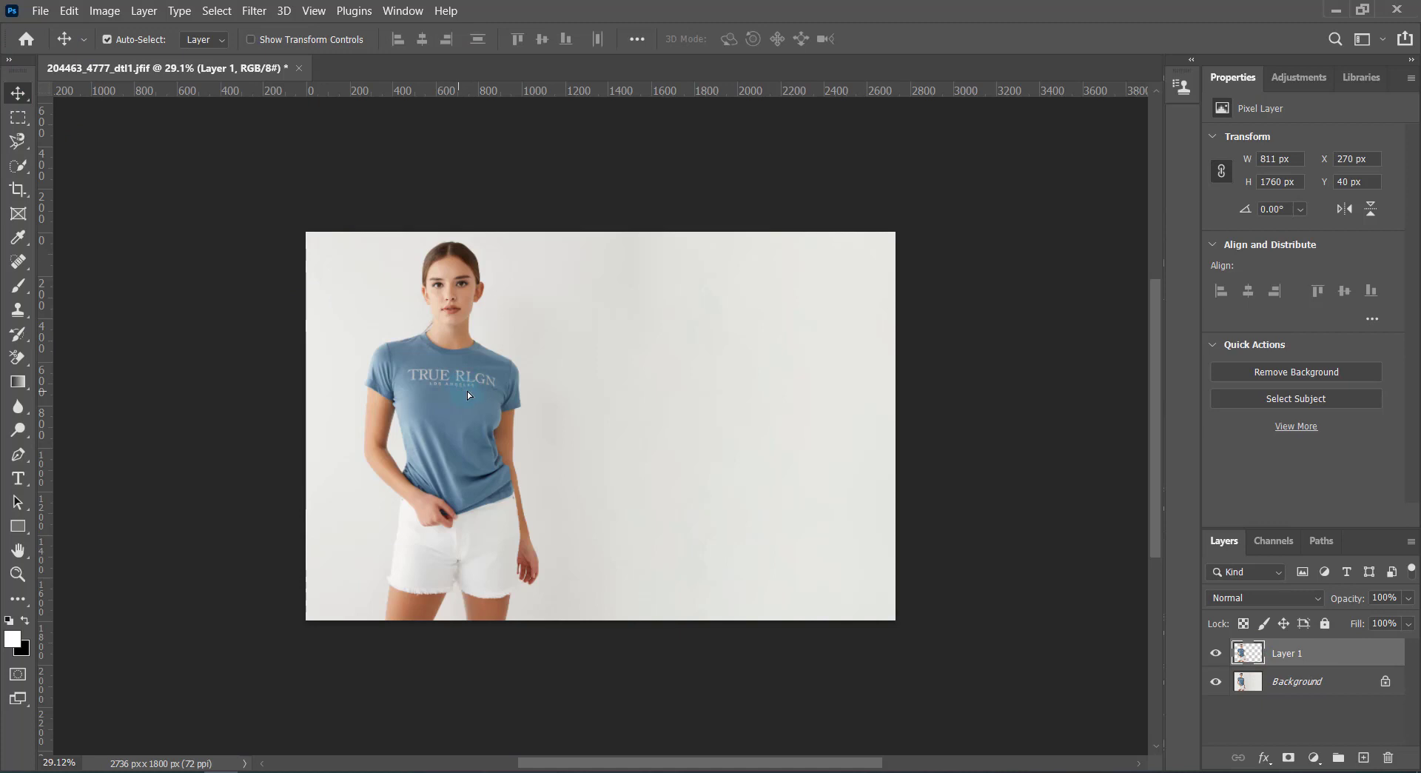
pyautogui.moveTo(468, 391); pyautogui.dragTo(695, 406)
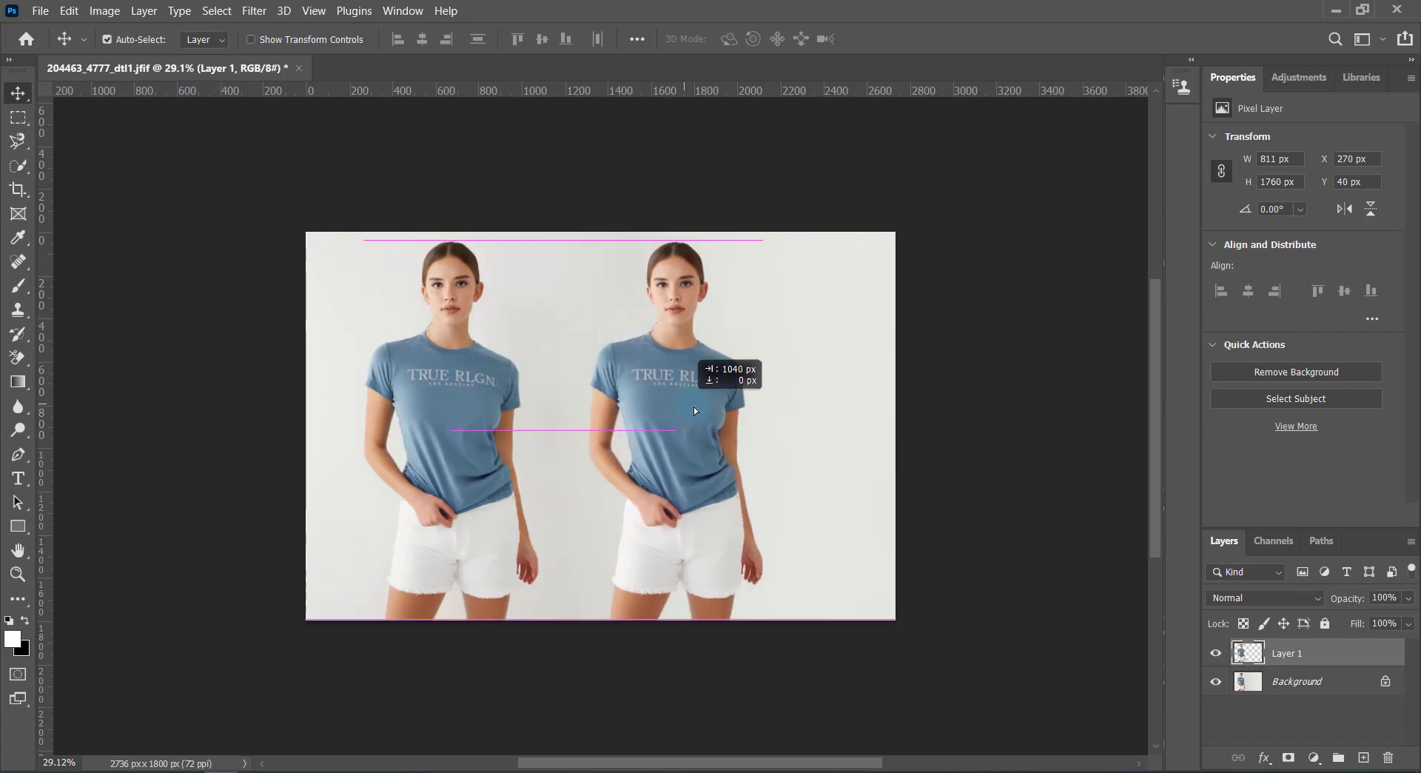
pyautogui.moveTo(694, 407); pyautogui.dragTo(712, 406)
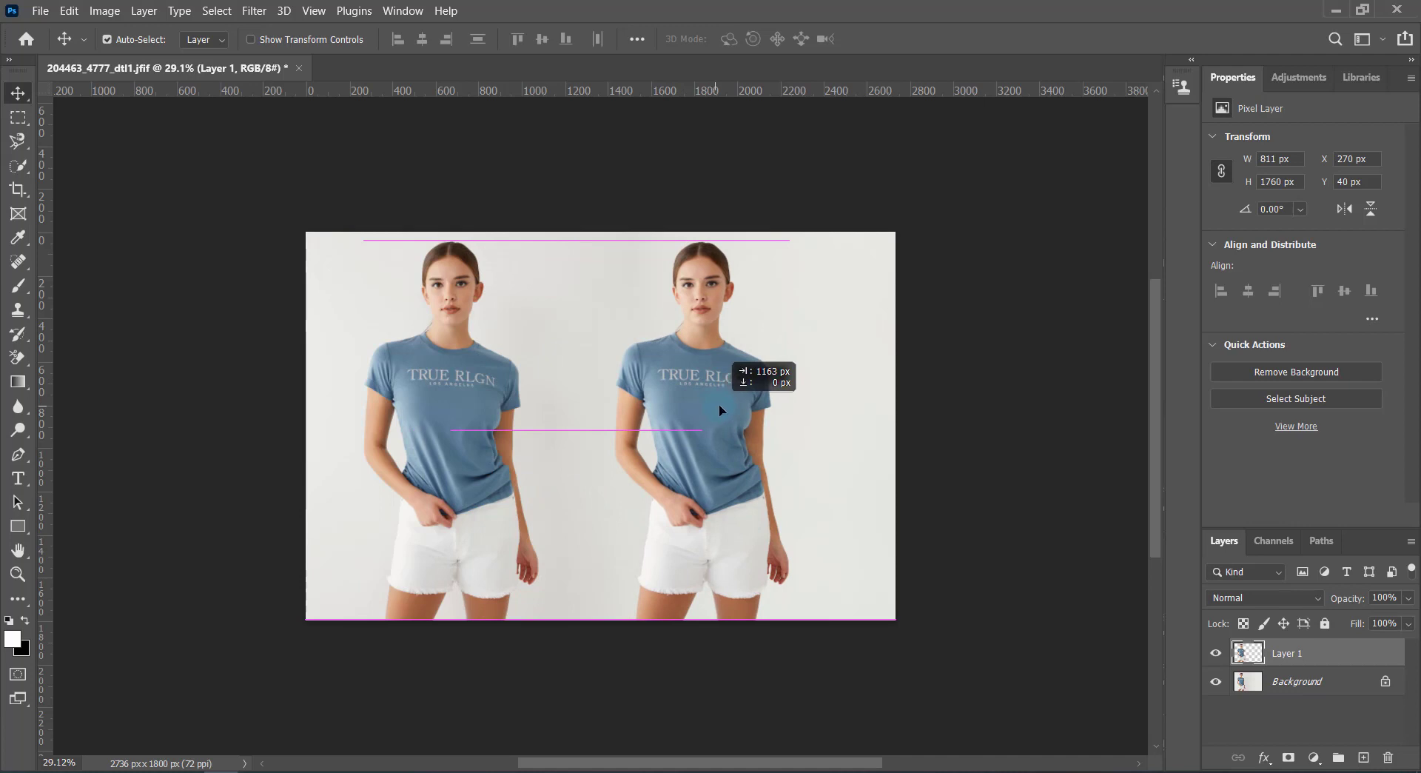
pyautogui.moveTo(712, 407); pyautogui.dragTo(729, 408)
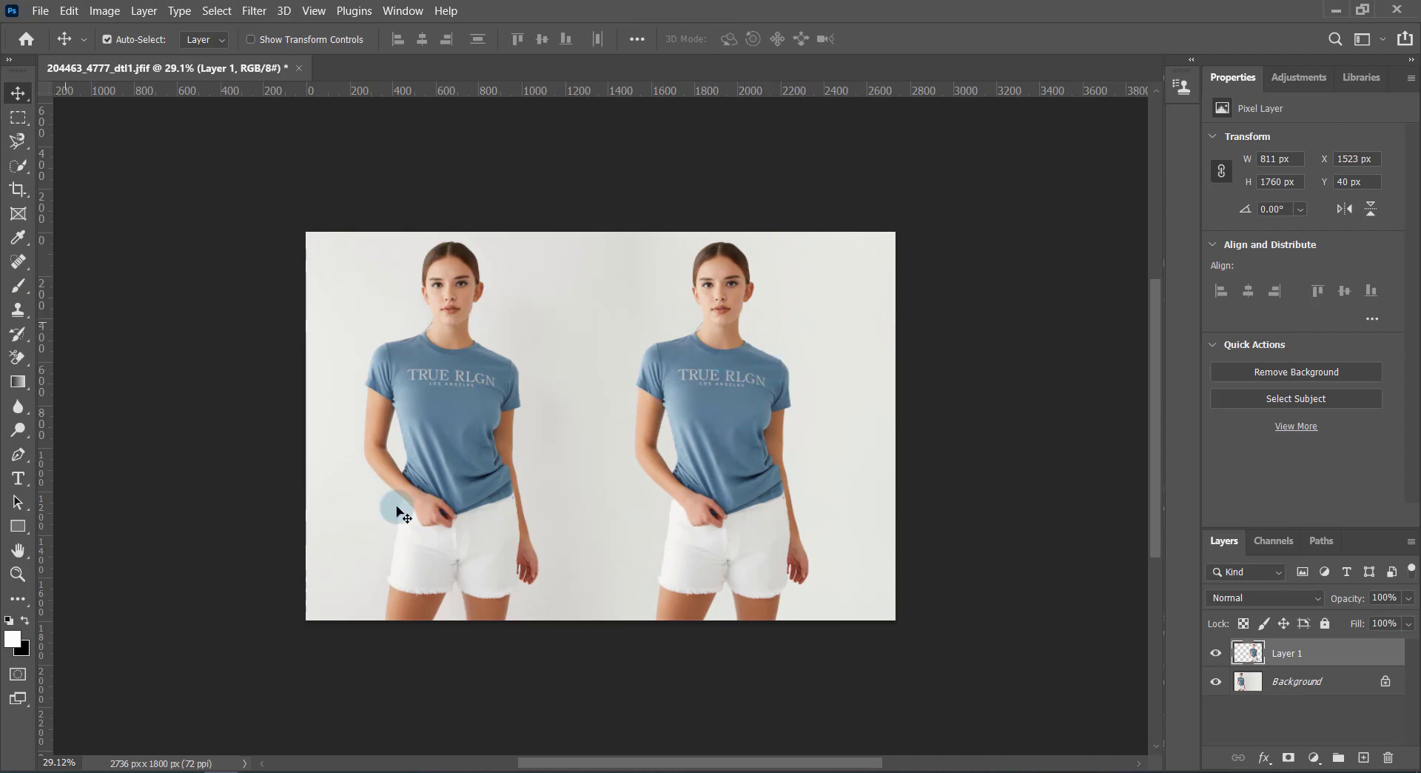
pyautogui.scroll(1, 840, 414)
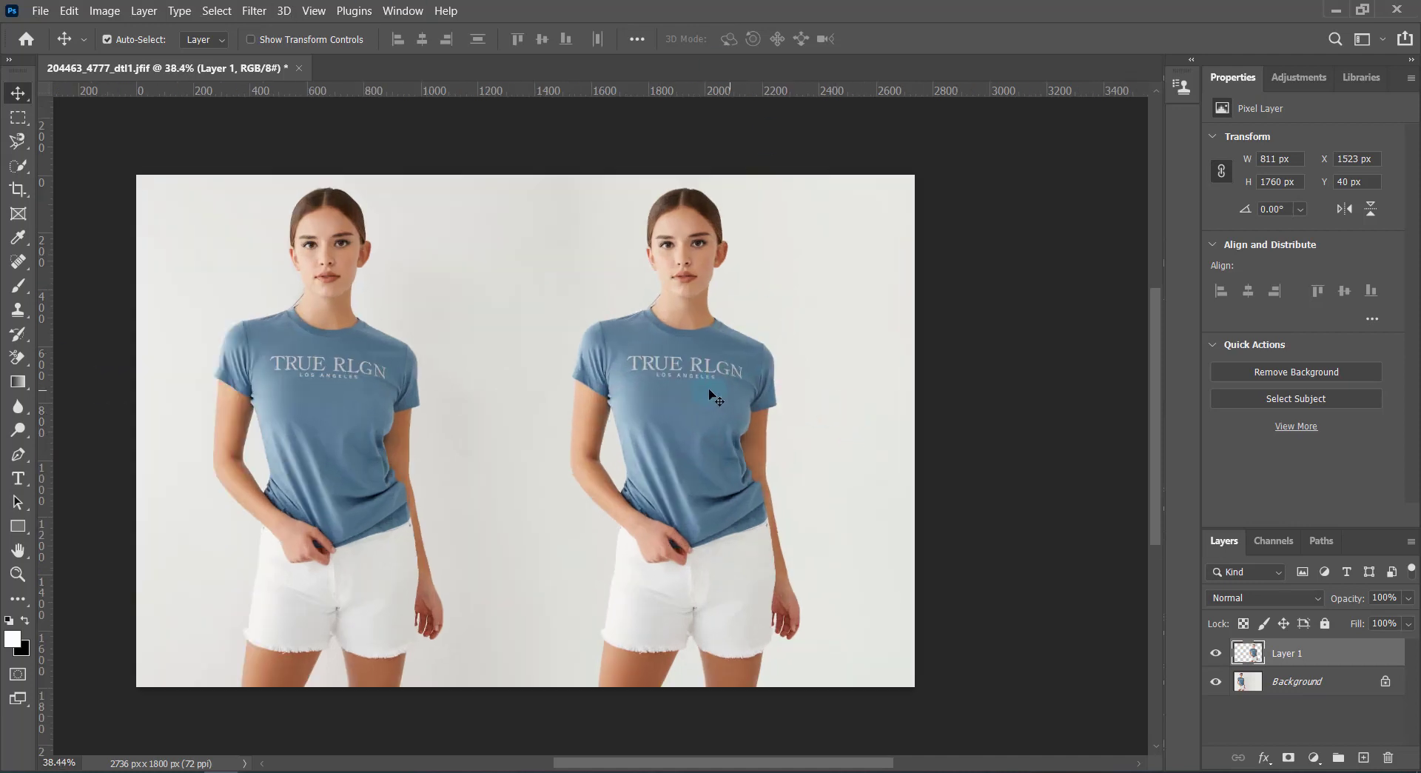
pyautogui.hscroll(-1, 725, 392)
pyautogui.scroll(1, 726, 392)
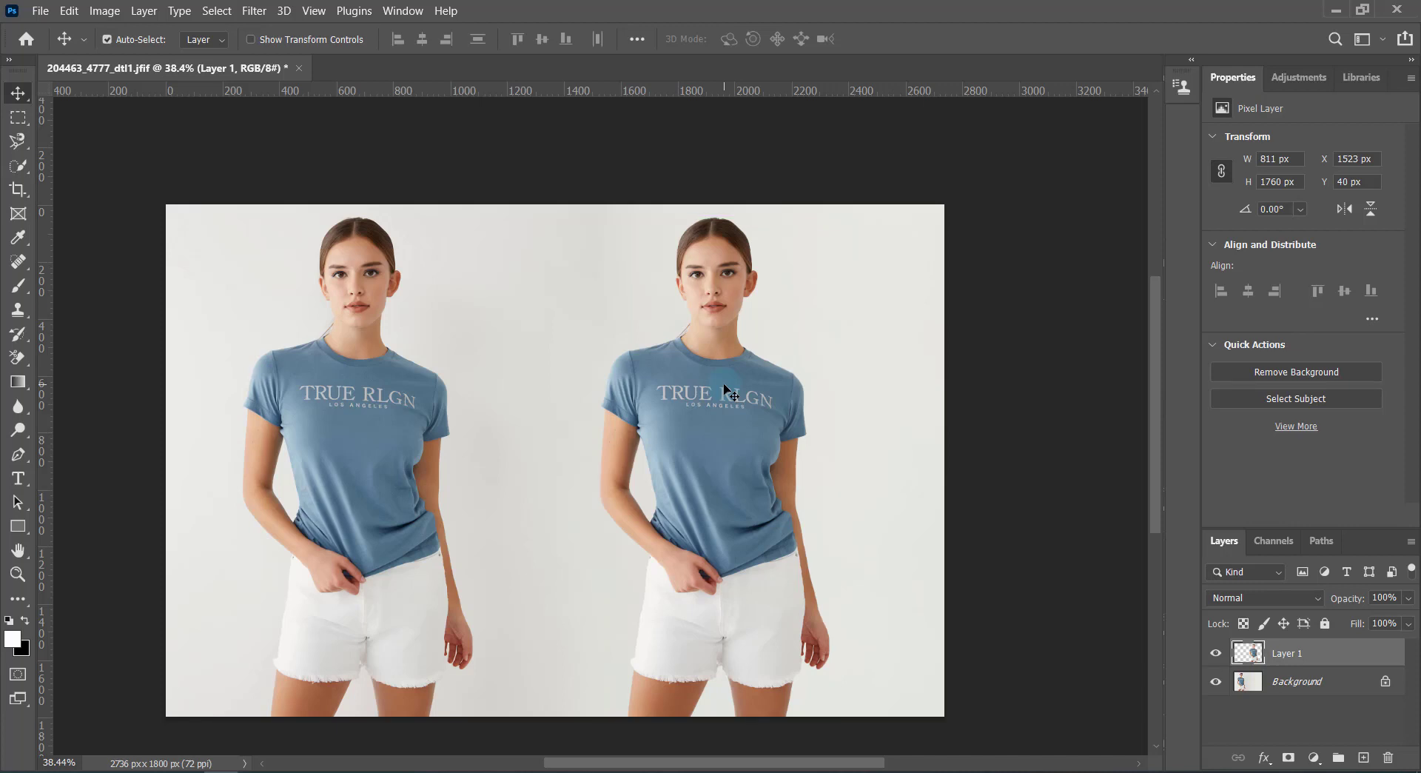
# Select the TRUE RLGN lettering with the Object Selection tool in lasso mode.
pyautogui.scroll(-1, 707, 400)
pyautogui.press('l')
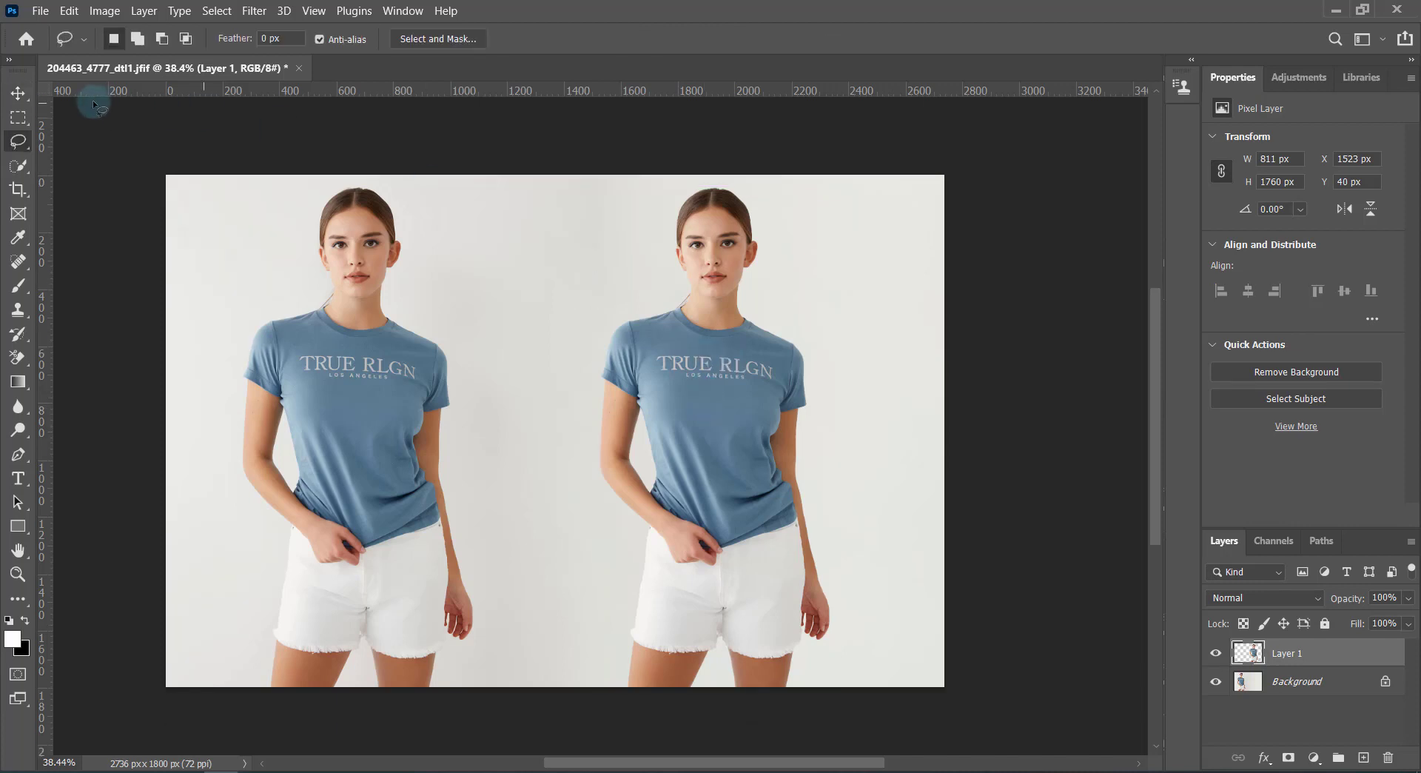
pyautogui.click(21, 162)
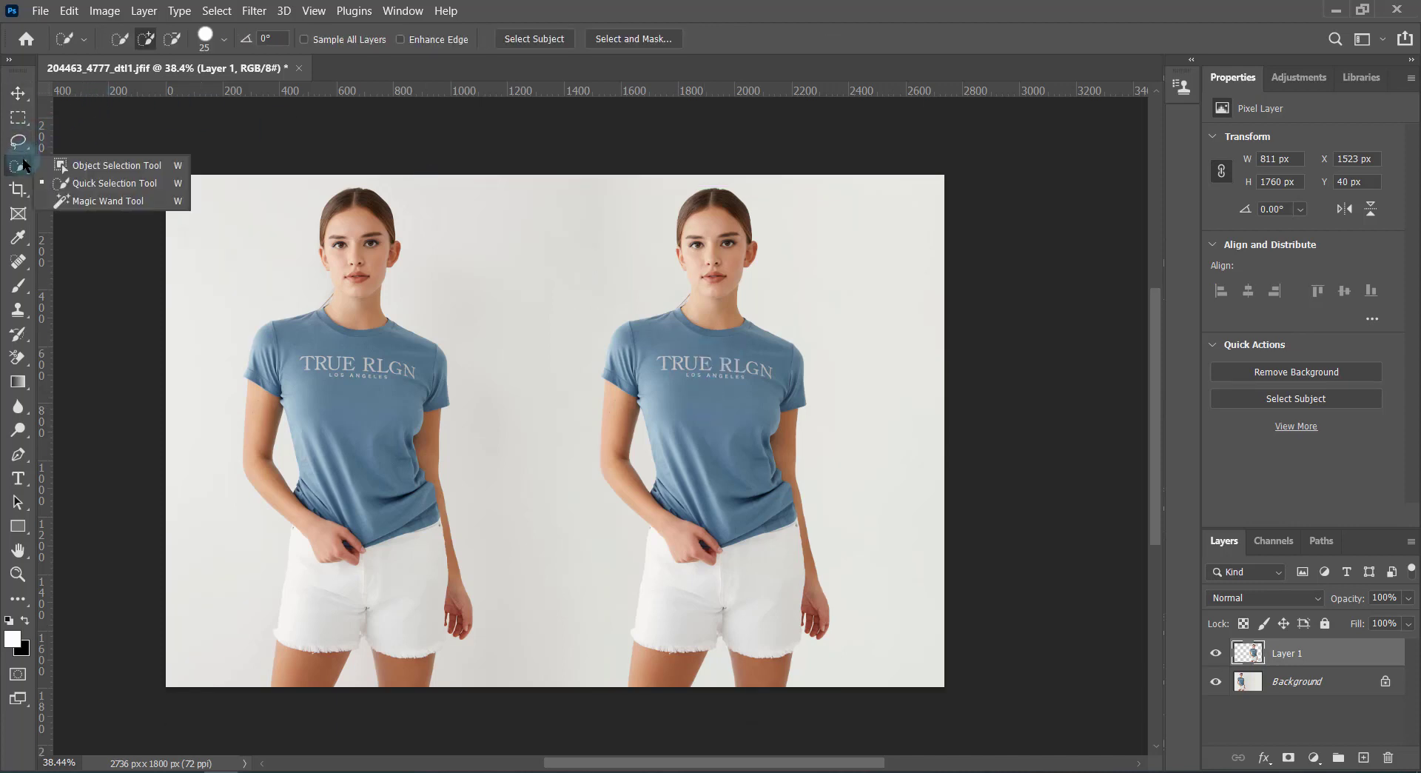
pyautogui.click(82, 166)
pyautogui.click(282, 40)
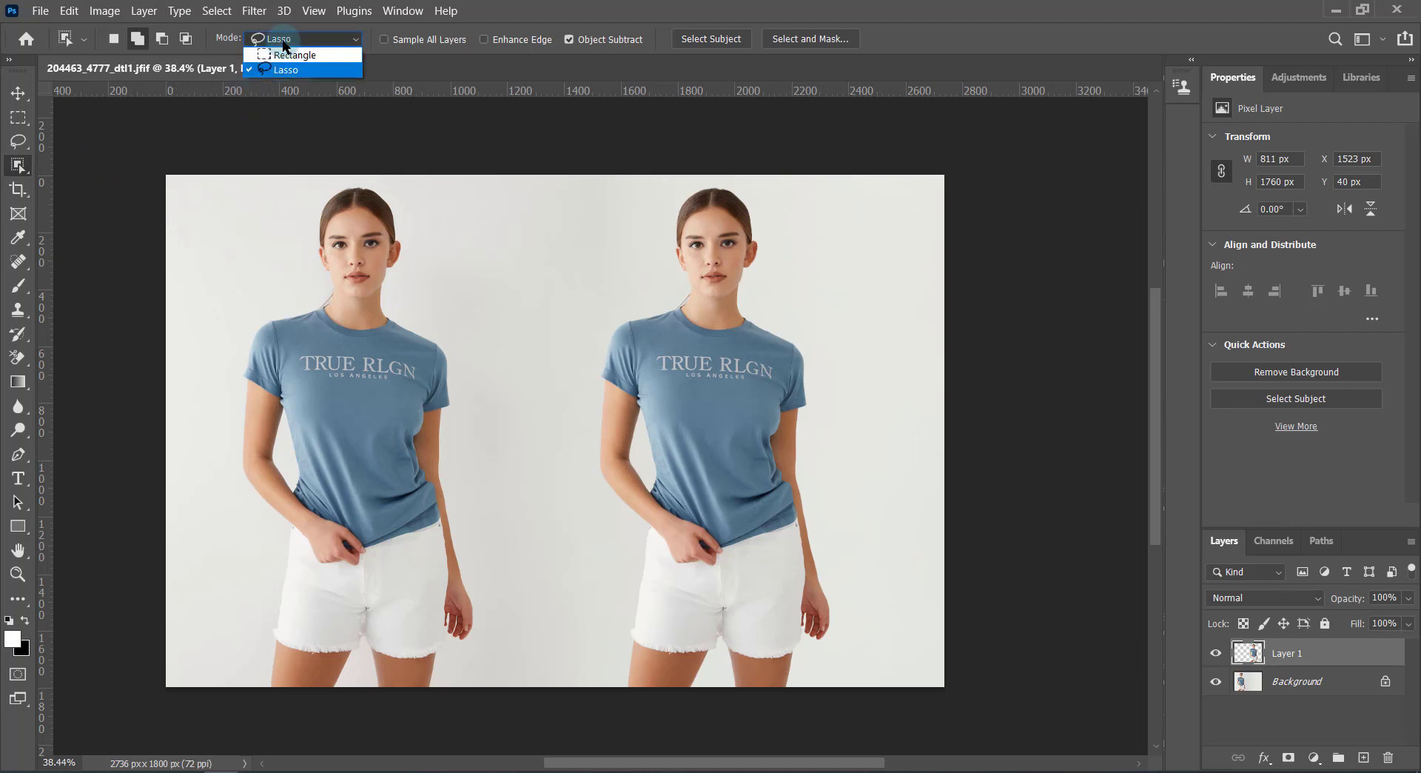
pyautogui.click(313, 109)
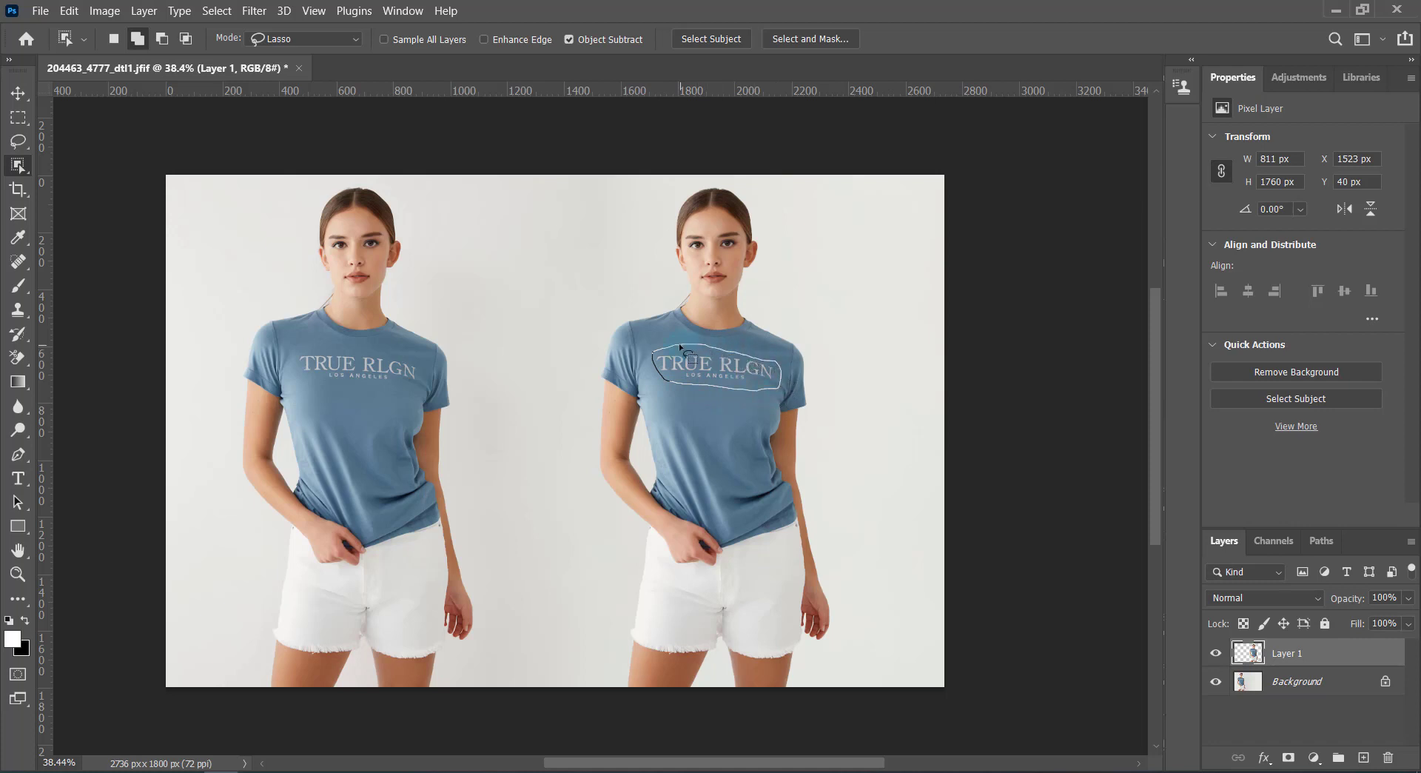
pyautogui.moveTo(678, 344); pyautogui.dragTo(678, 344)
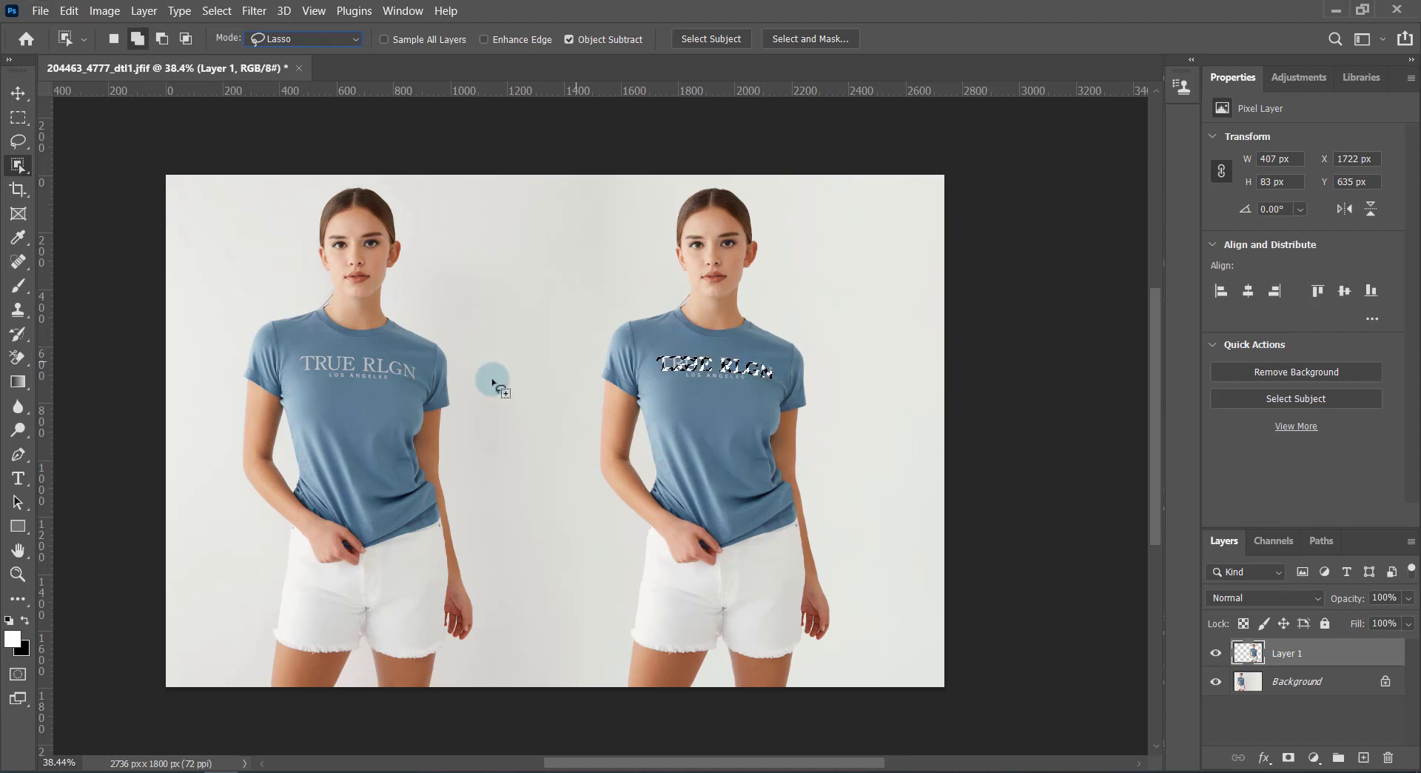
# Zoom to 200% on the shirt and add the LOS ANGELES line to the selection.
pyautogui.click(16, 574)
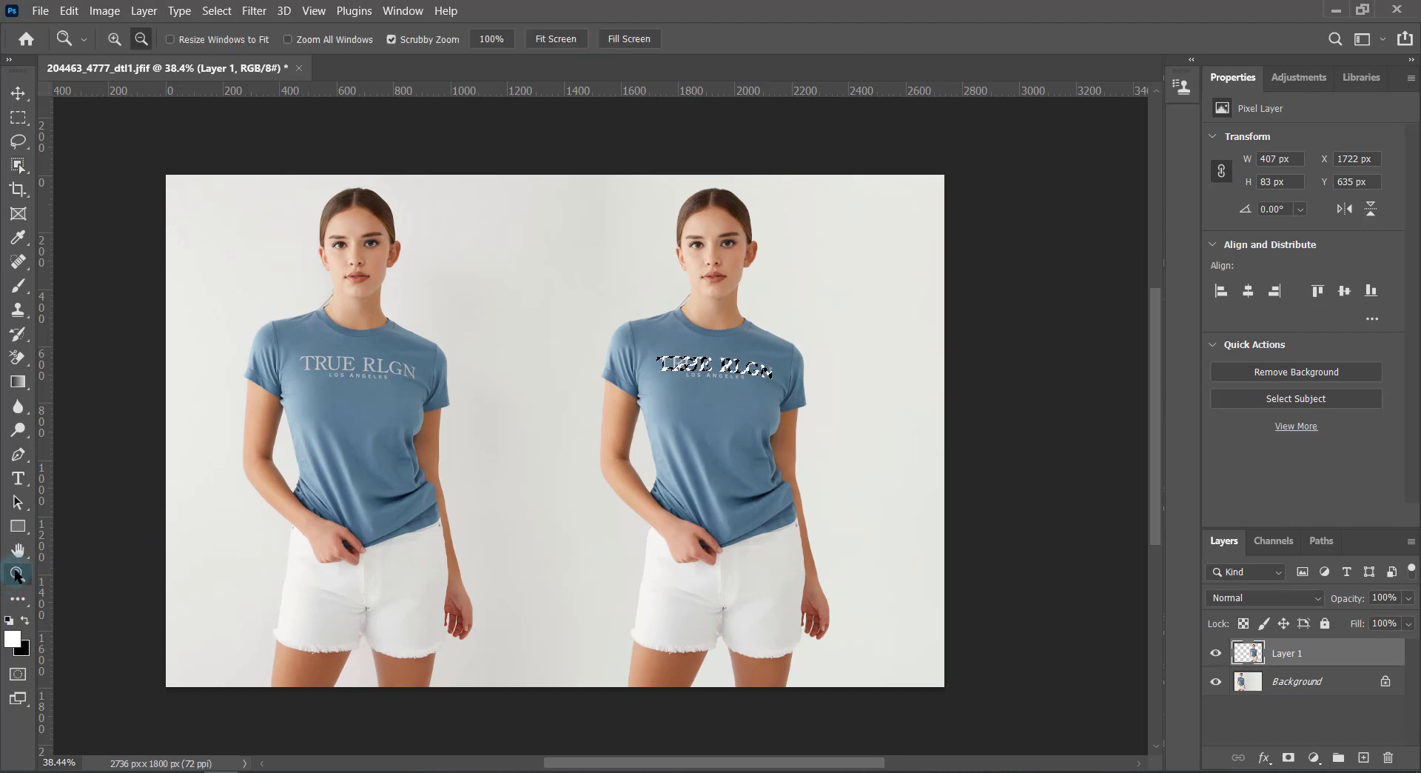
pyautogui.keyDown('alt'); pyautogui.click(718, 396); pyautogui.keyUp('alt')
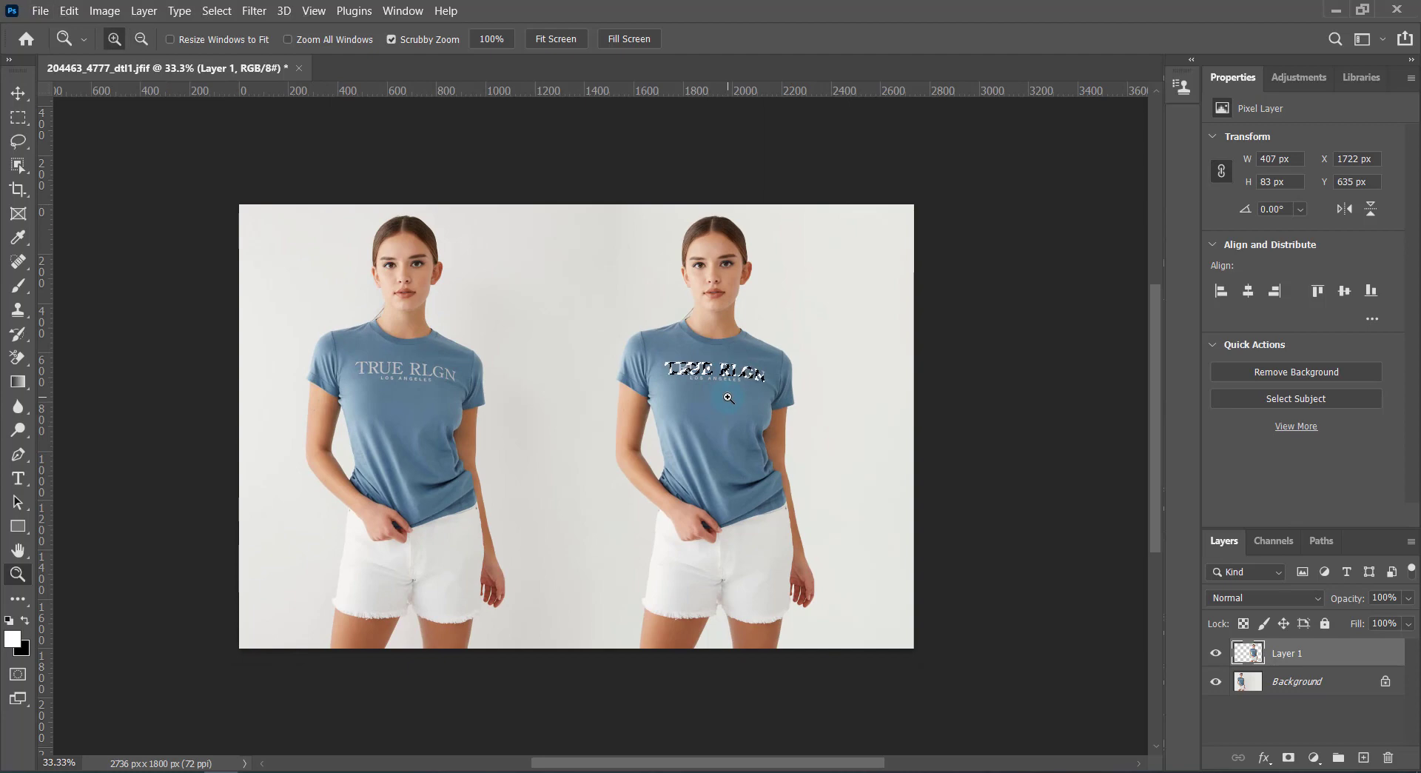
pyautogui.click(728, 398)
pyautogui.click(770, 389)
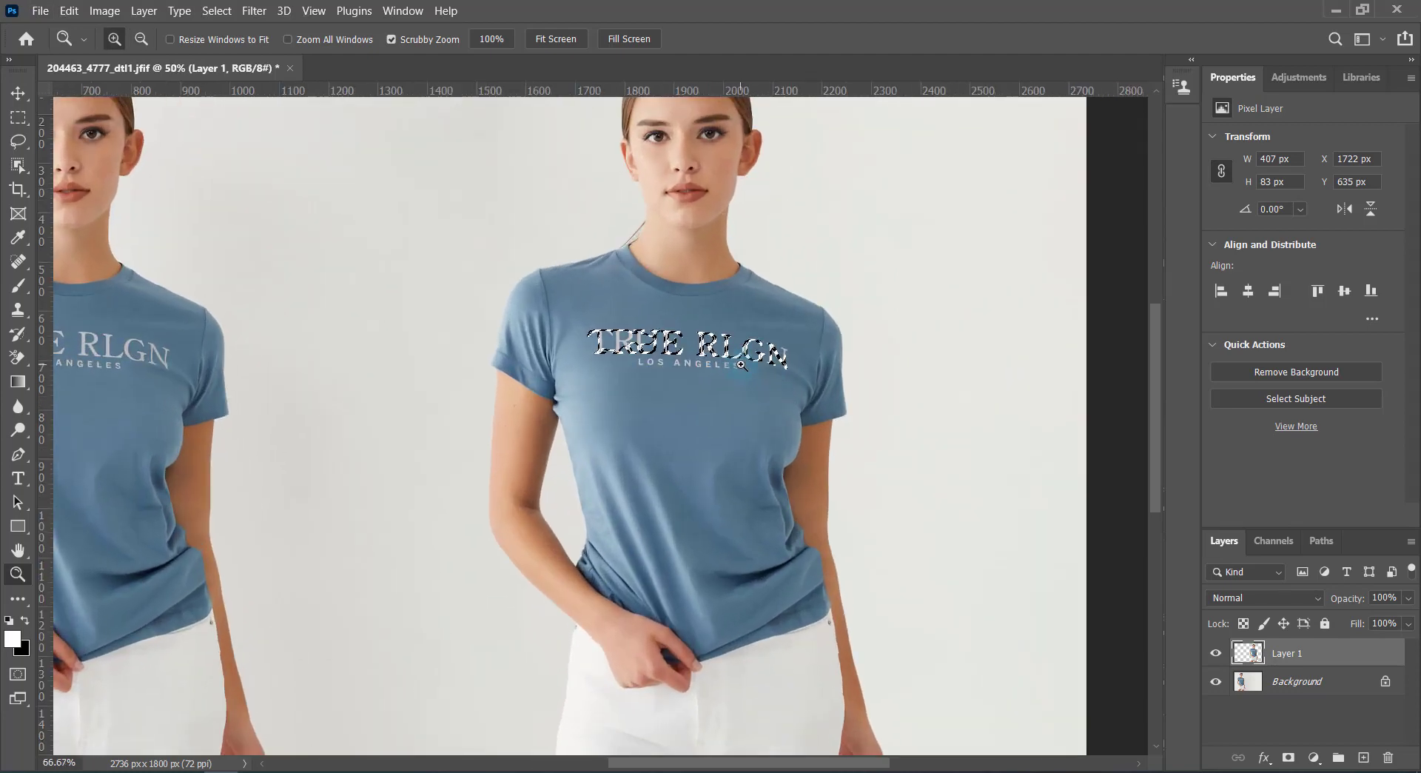
pyautogui.click(736, 365)
pyautogui.click(737, 363)
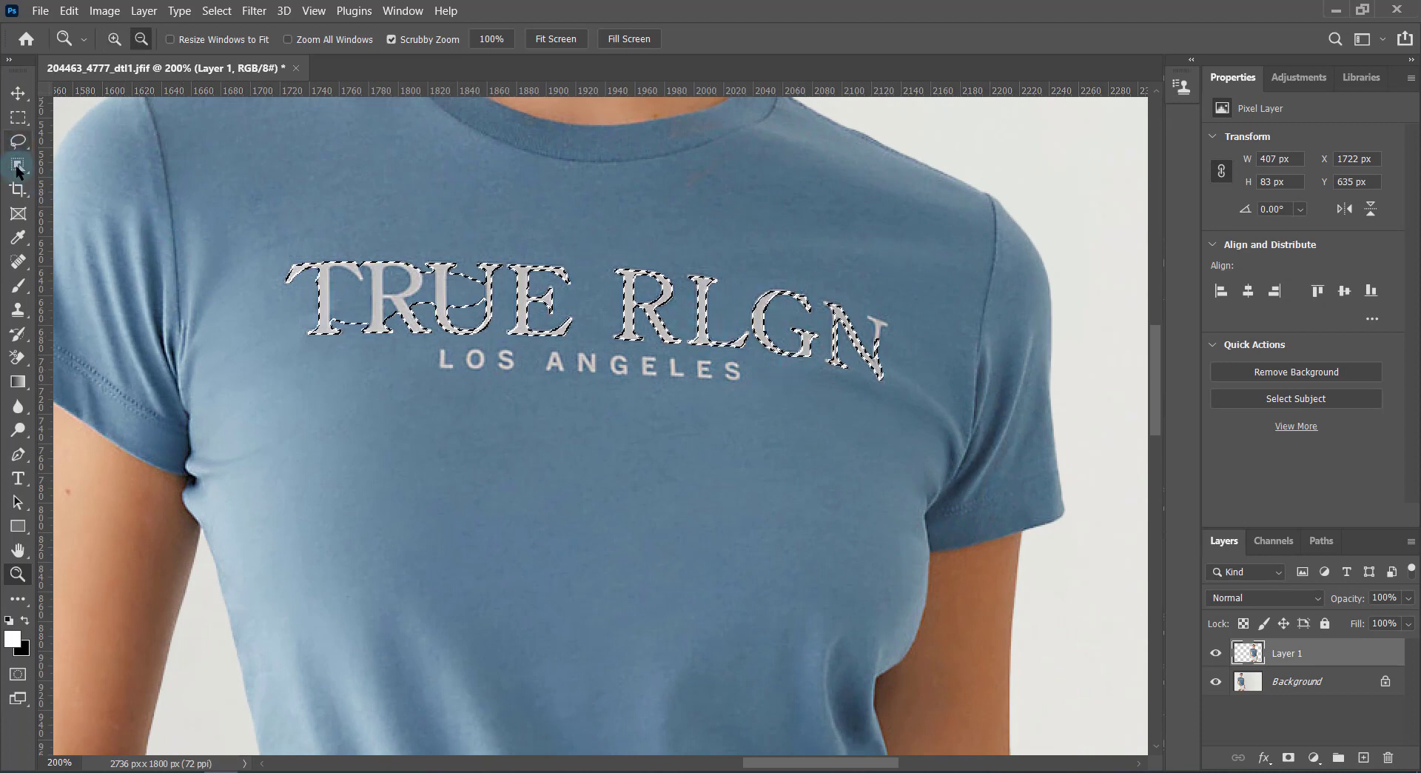
pyautogui.click(17, 167)
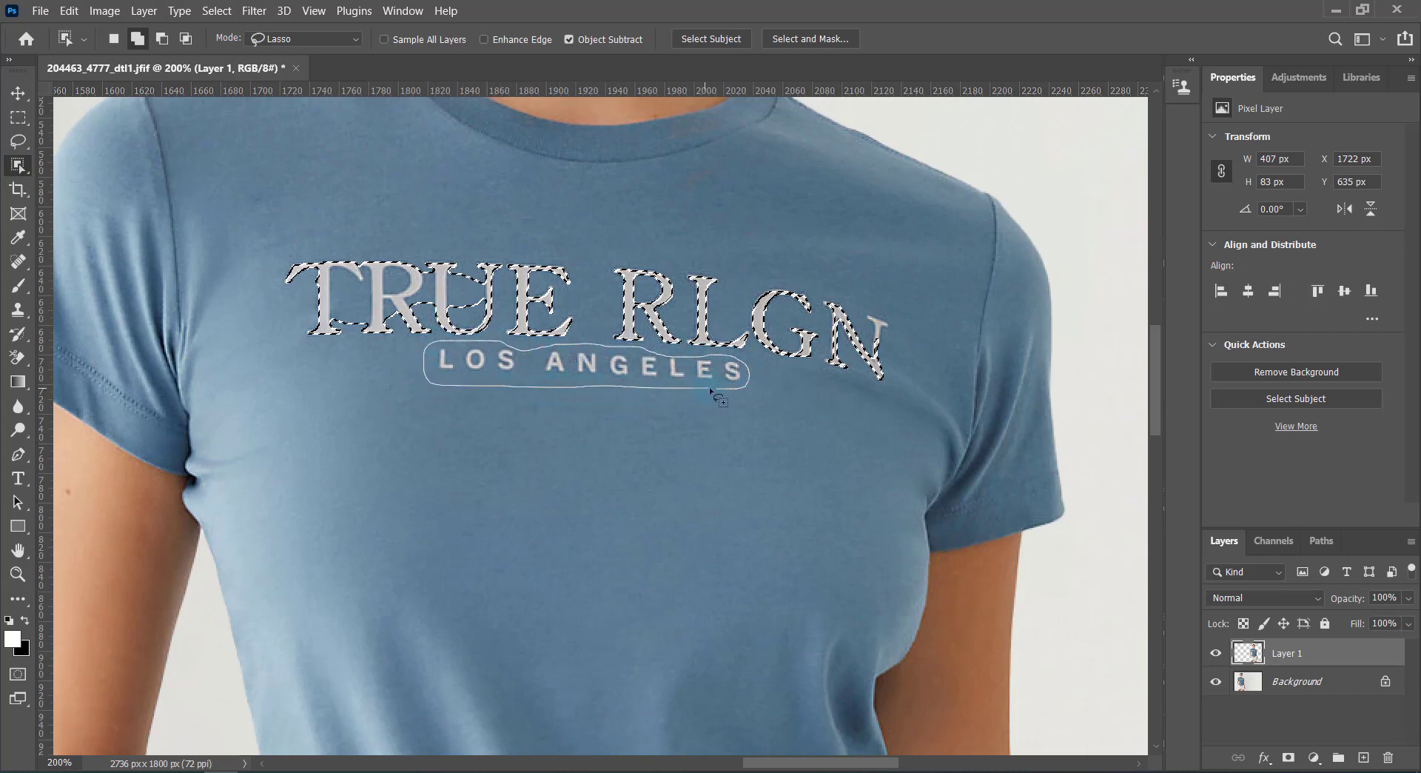
pyautogui.moveTo(709, 386); pyautogui.dragTo(713, 388)
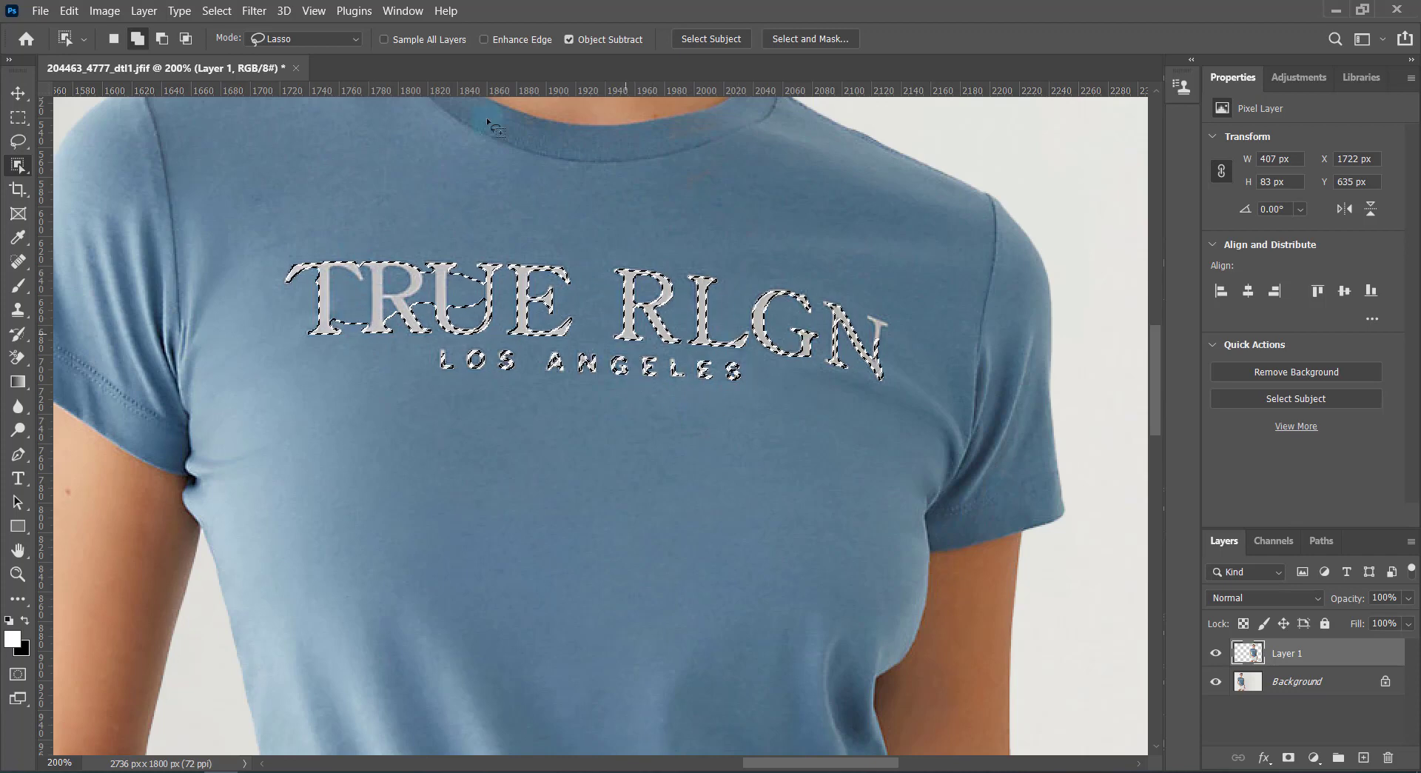
# Expand the logo selection by 22 pixels.
pyautogui.click(217, 11)
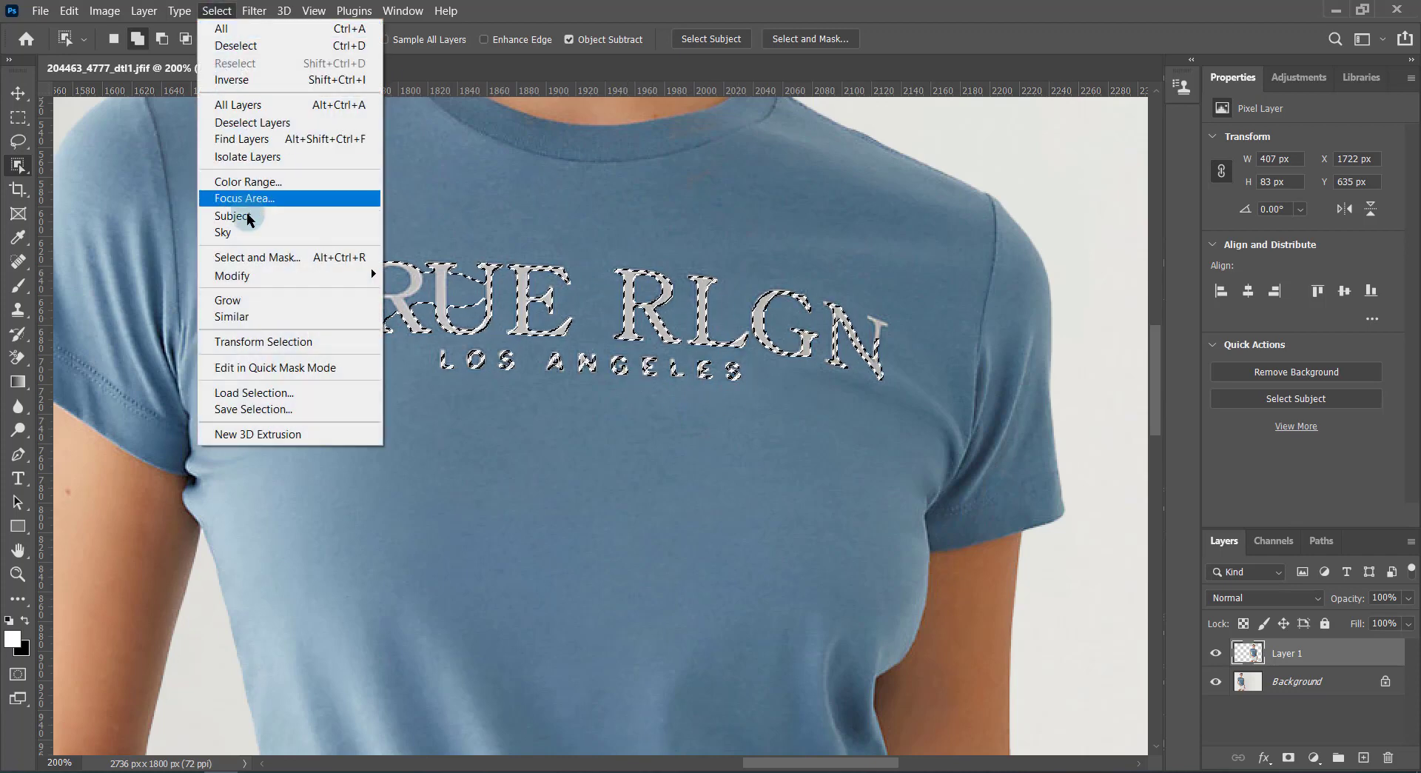
pyautogui.moveTo(233, 276)
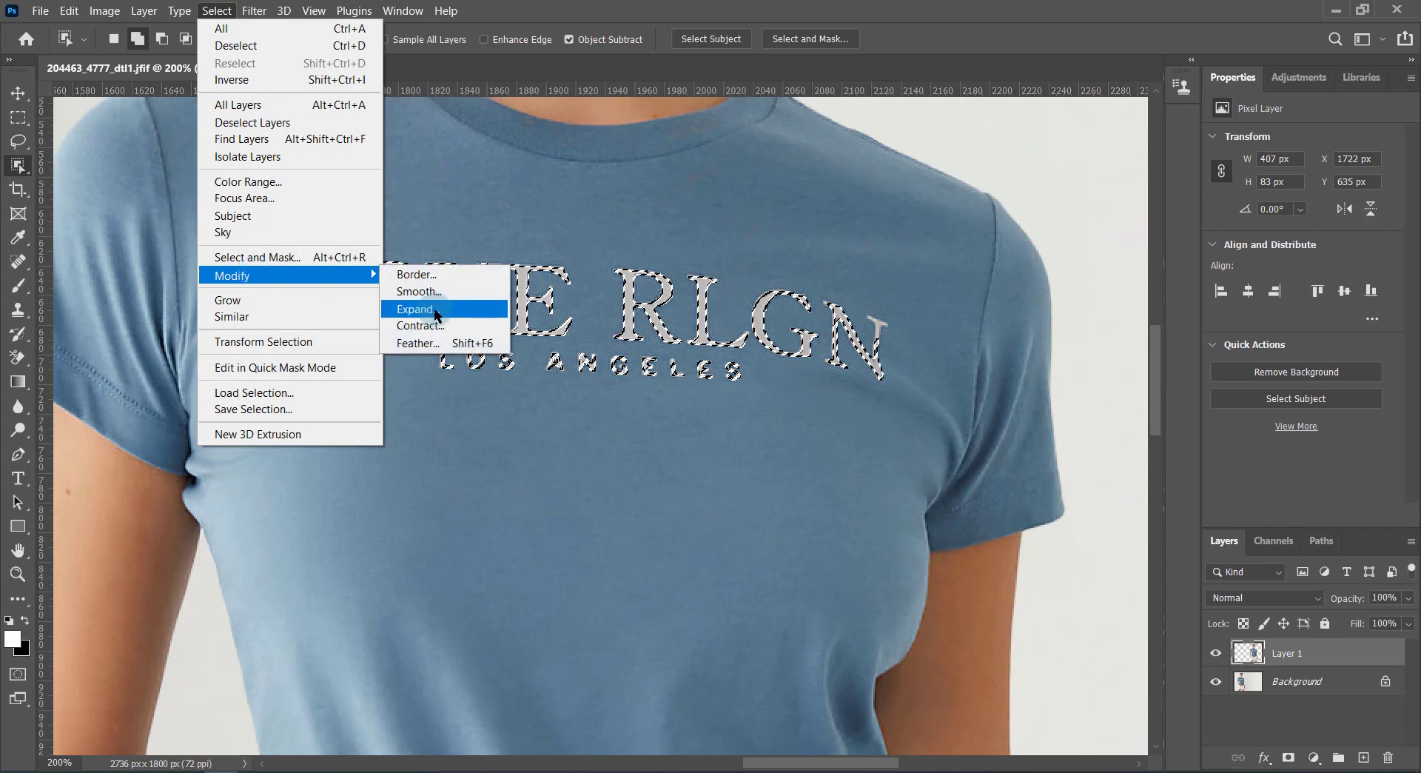
pyautogui.click(418, 309)
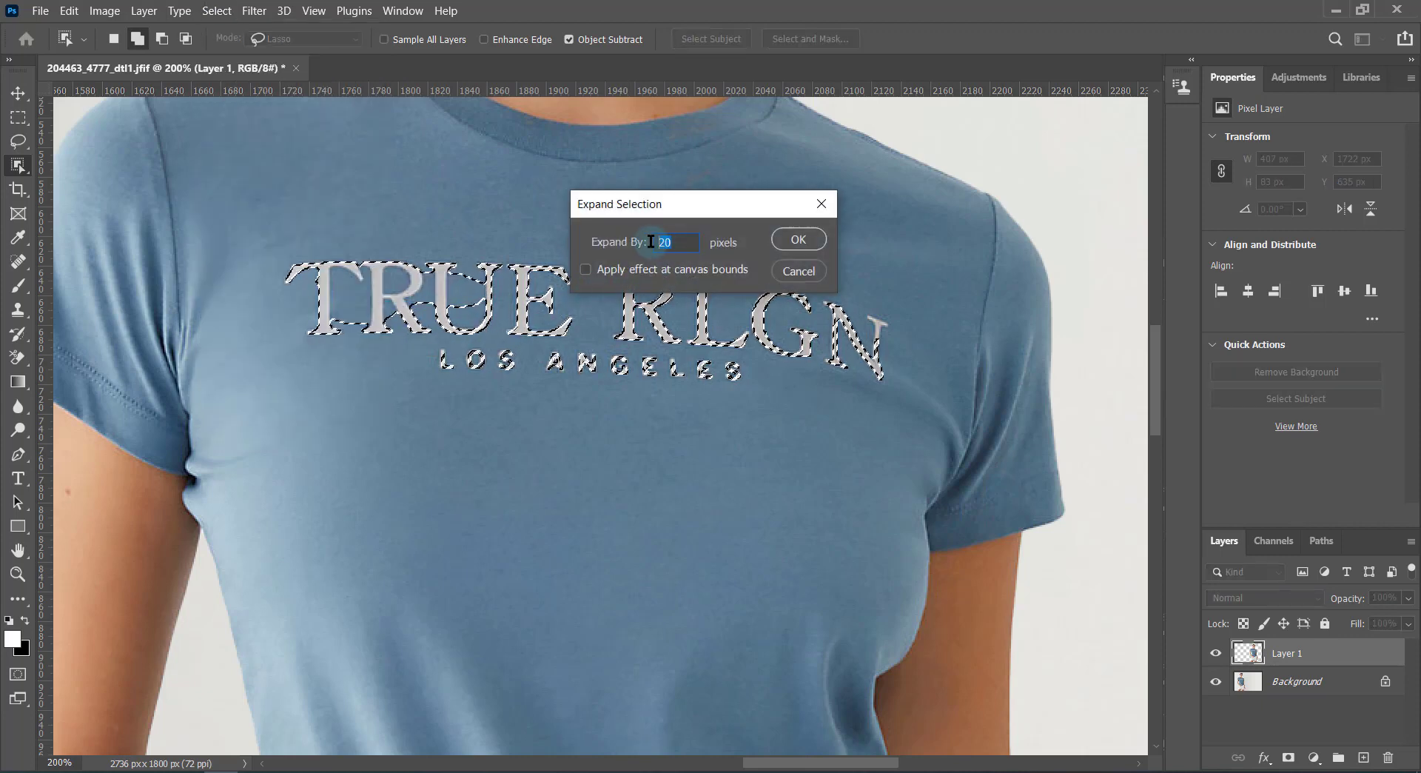
pyautogui.write('22')
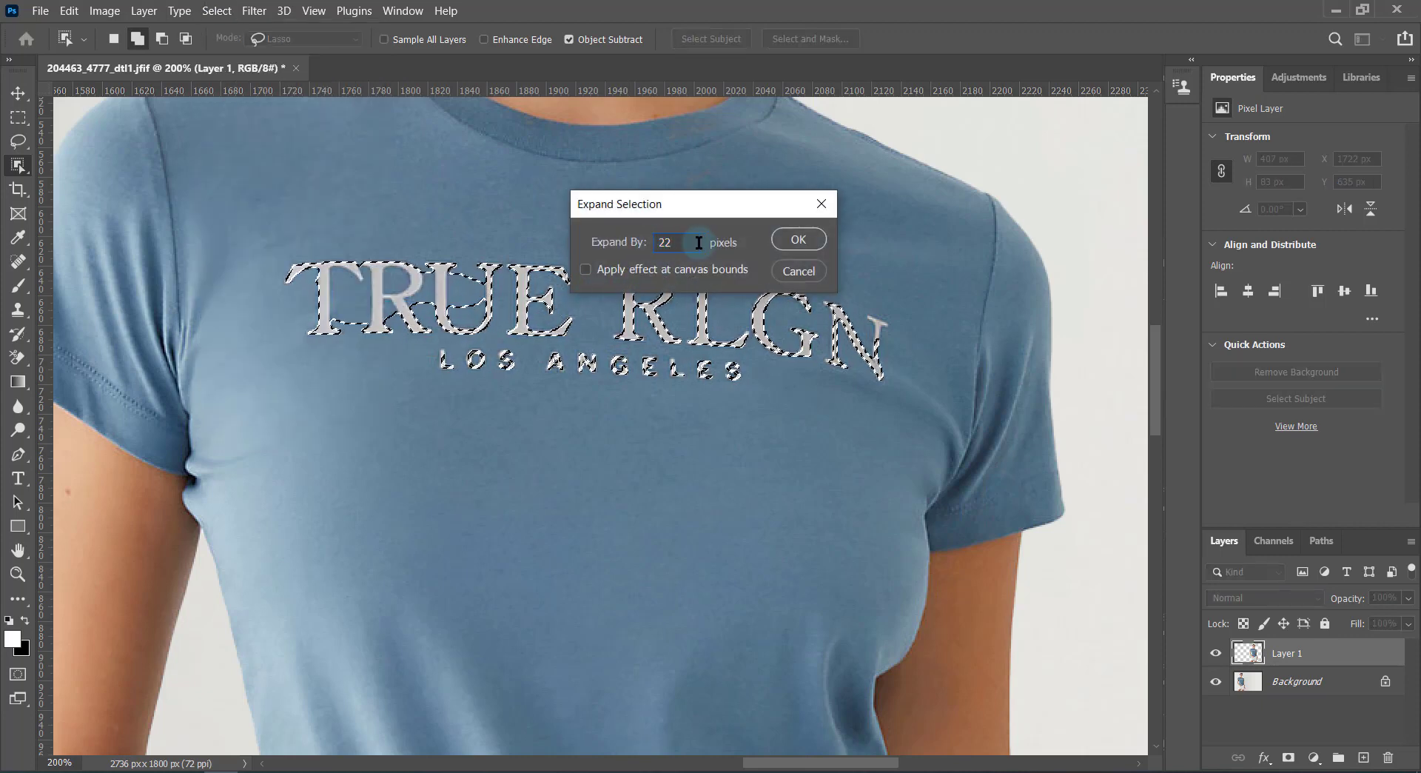
pyautogui.click(795, 240)
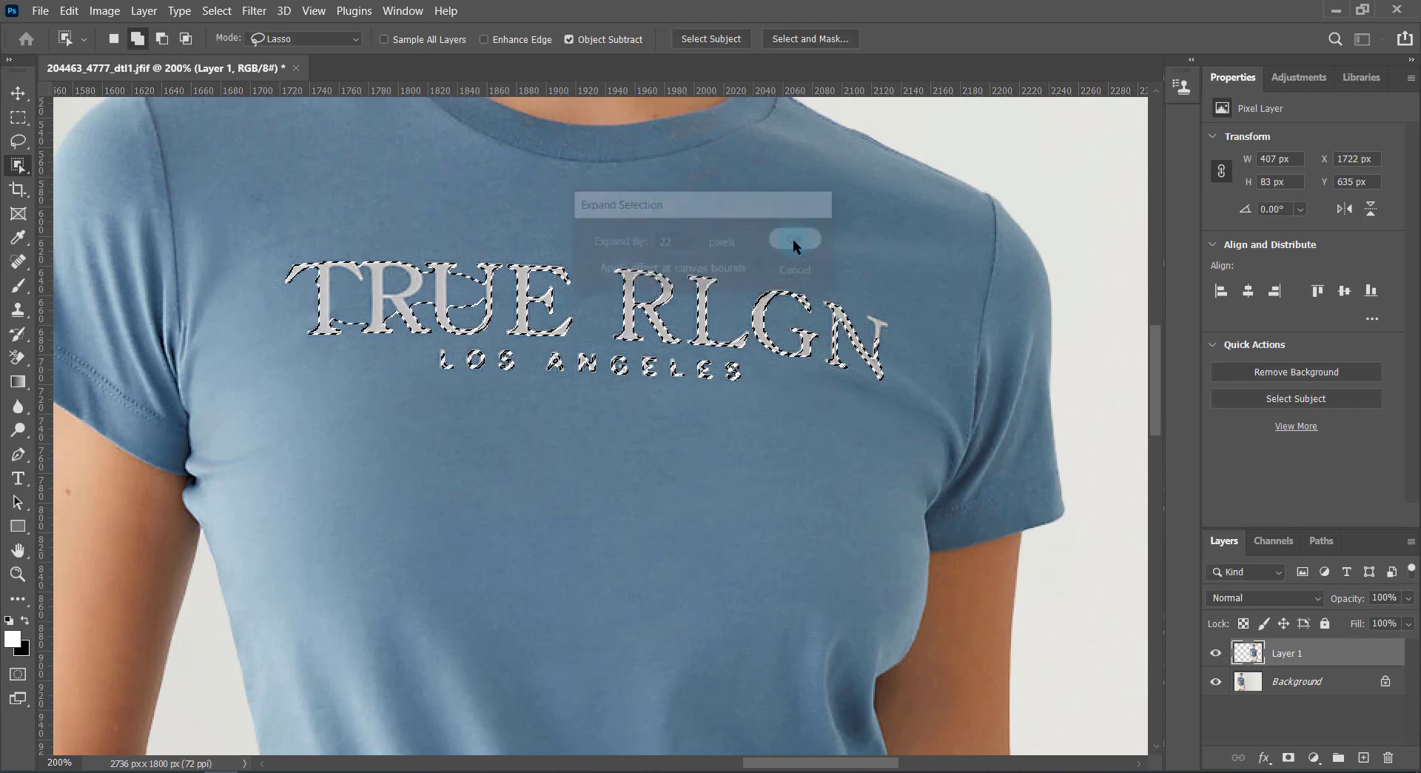
# Fill the expanded logo area with Content-Aware Fill to leave plain blue fabric.
pyautogui.click(69, 11)
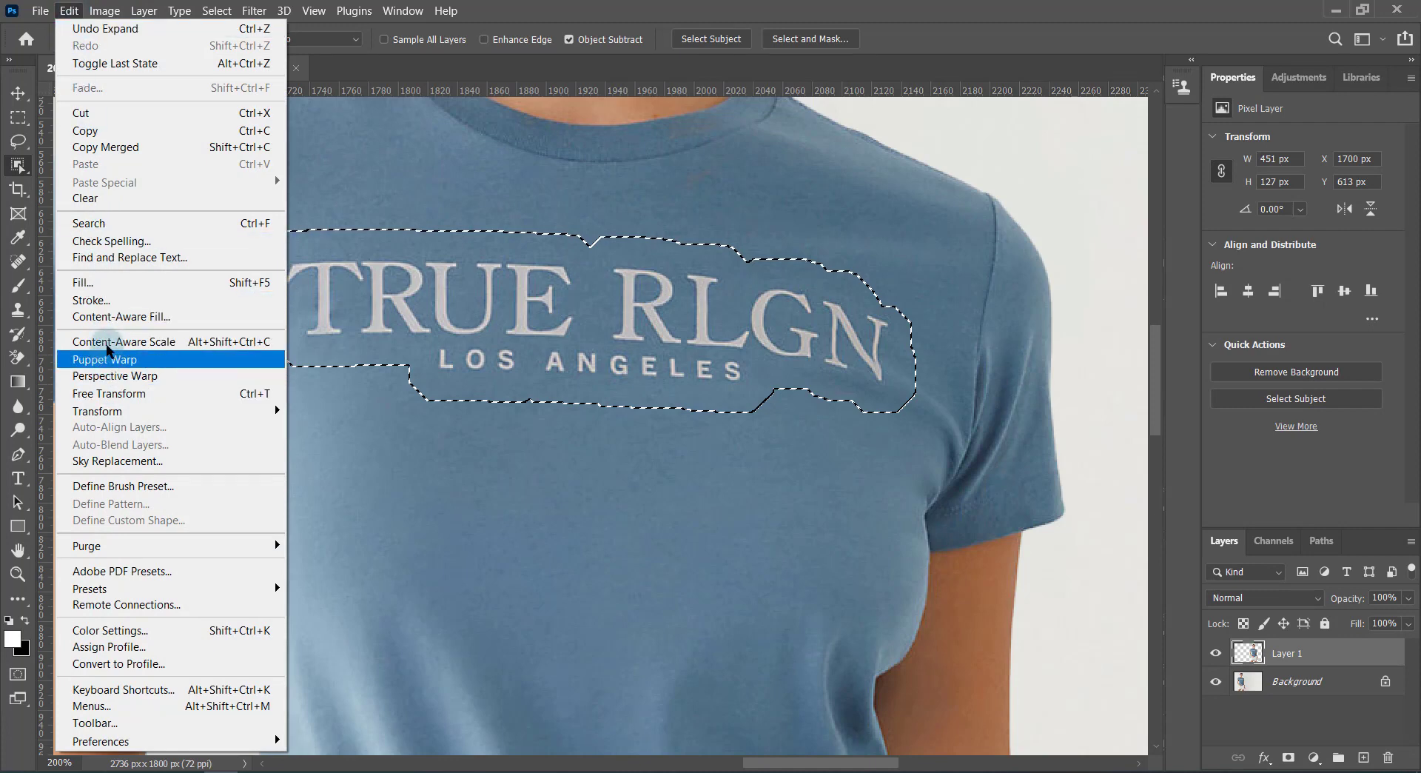
pyautogui.click(110, 317)
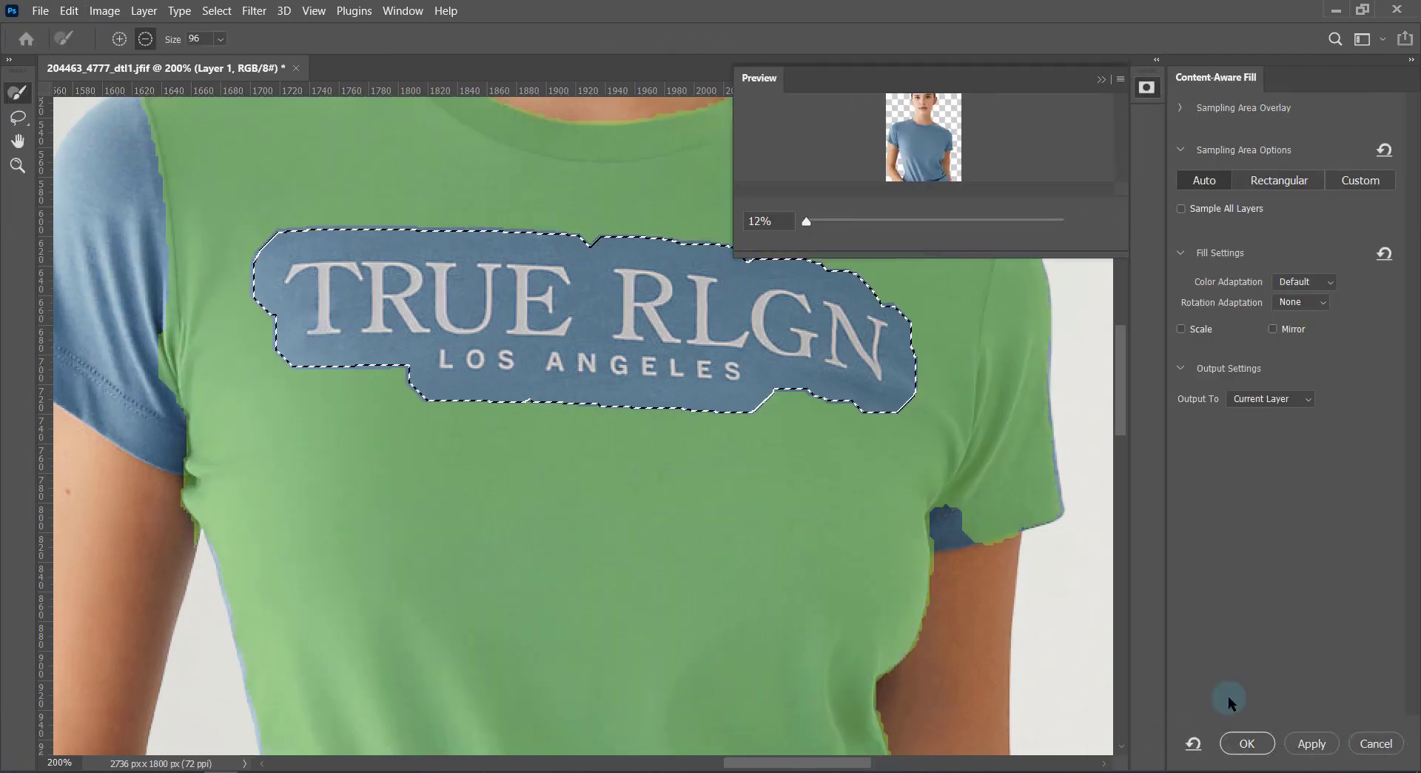
pyautogui.click(1258, 744)
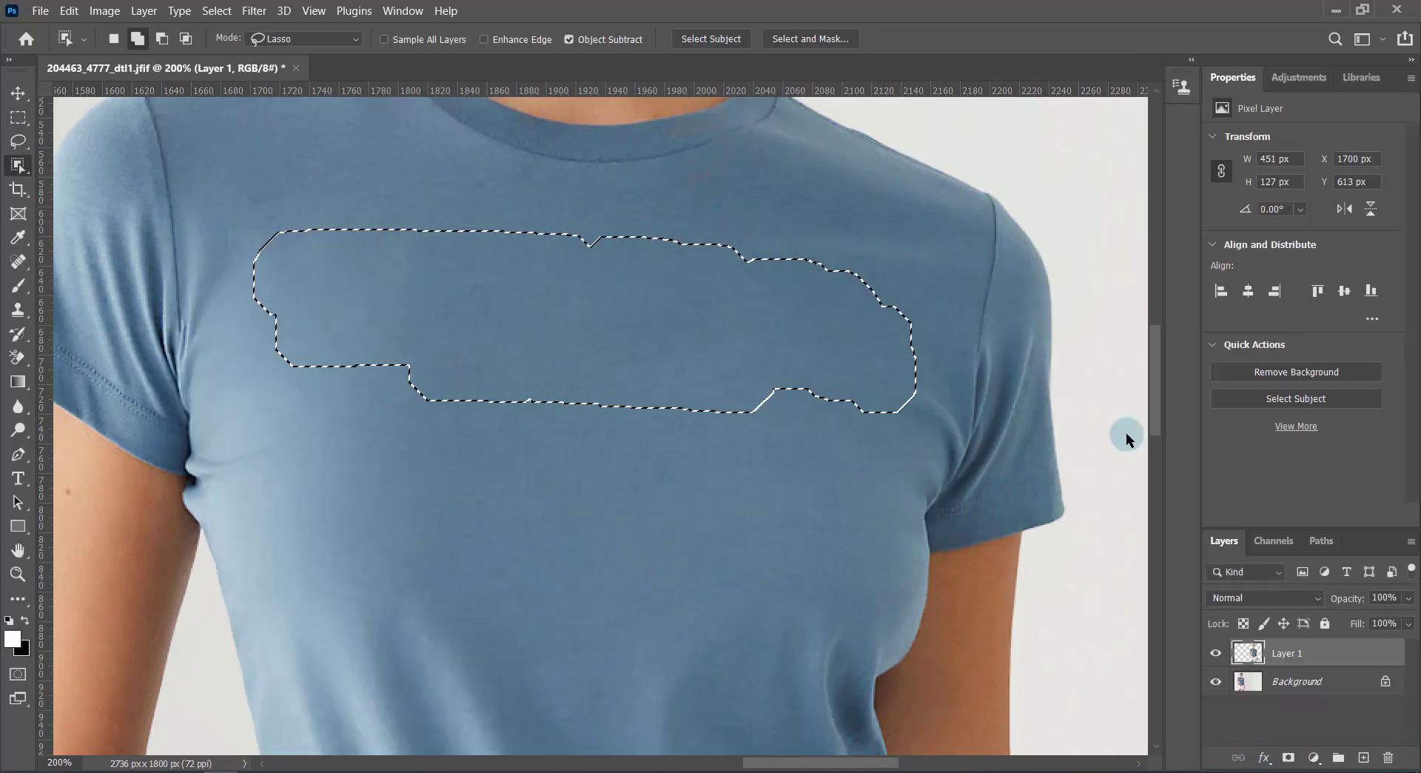
# Deselect the logo area and zoom out to see the whole right-hand model.
pyautogui.click(217, 11)
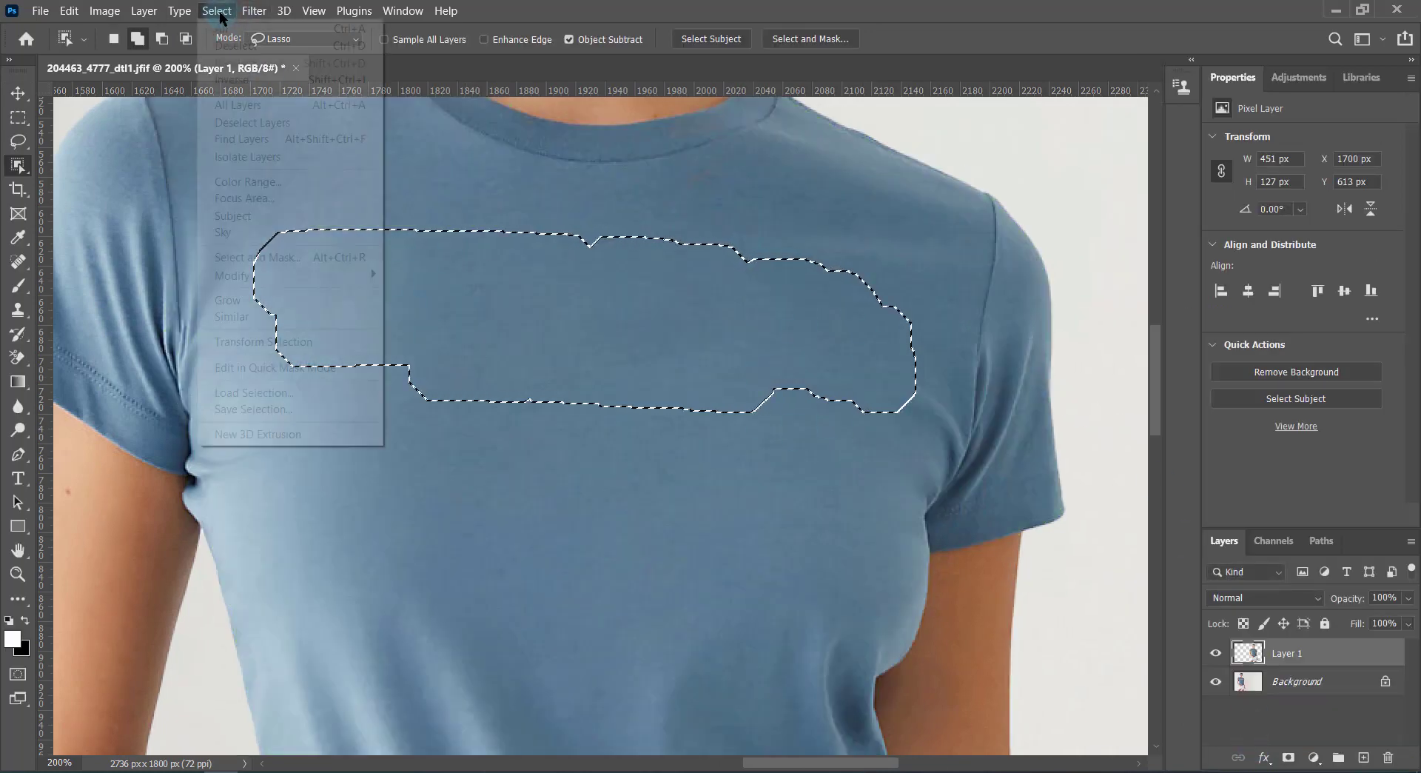
pyautogui.click(227, 46)
pyautogui.scroll(-2, 601, 361)
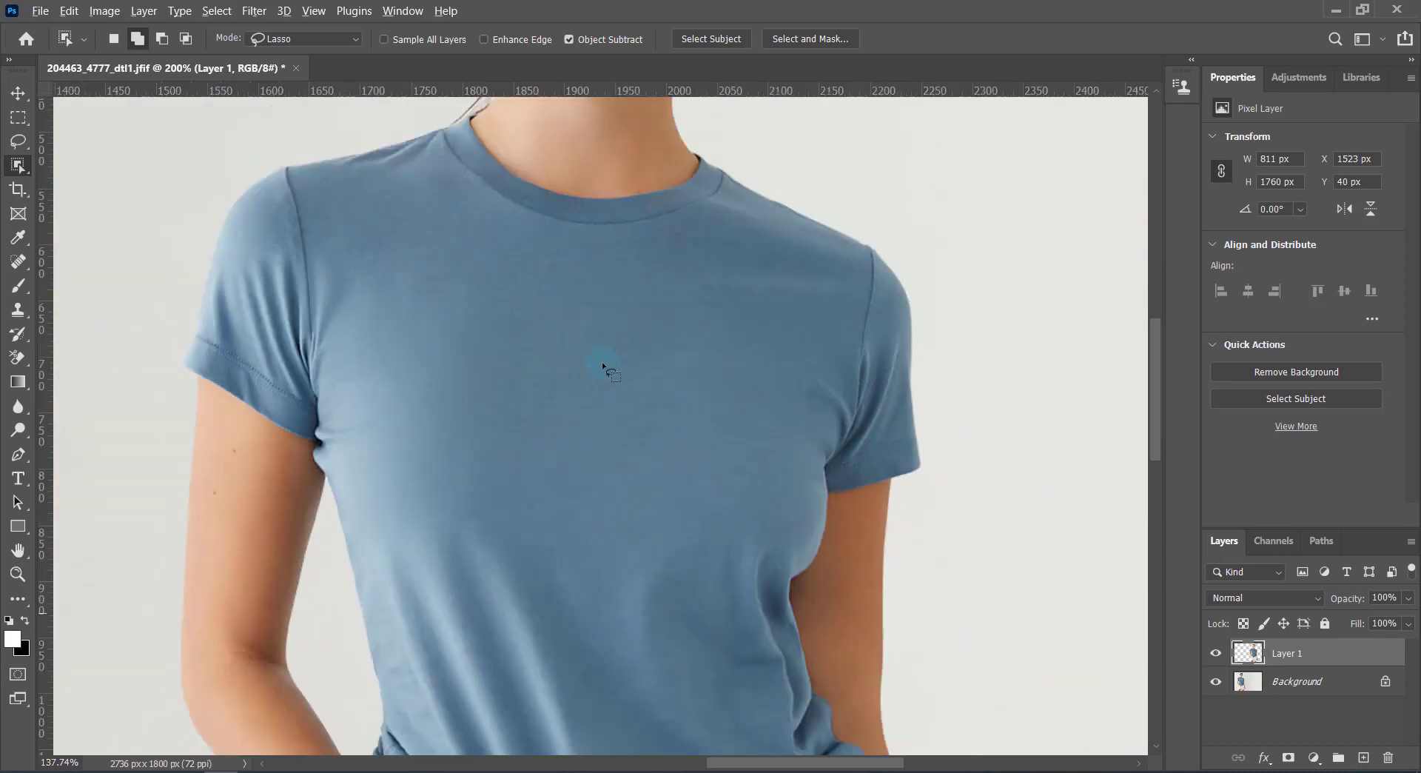
pyautogui.scroll(-2, 602, 367)
pyautogui.scroll(-2, 575, 382)
pyautogui.scroll(-1, 638, 385)
pyautogui.scroll(1, 638, 384)
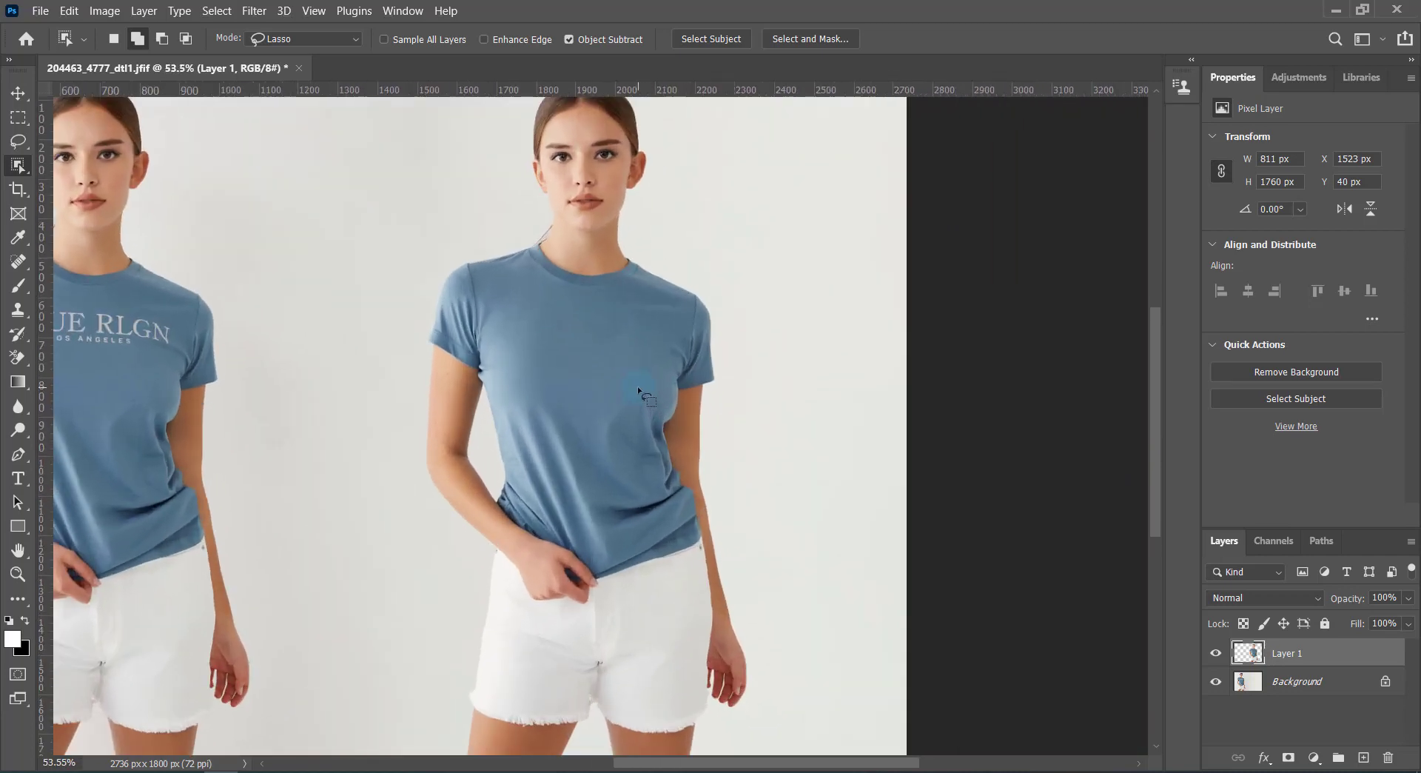
# Paint a Quick Selection over the blue shirt and sleeve, subtracting the arm.
pyautogui.rightClick(18, 165)
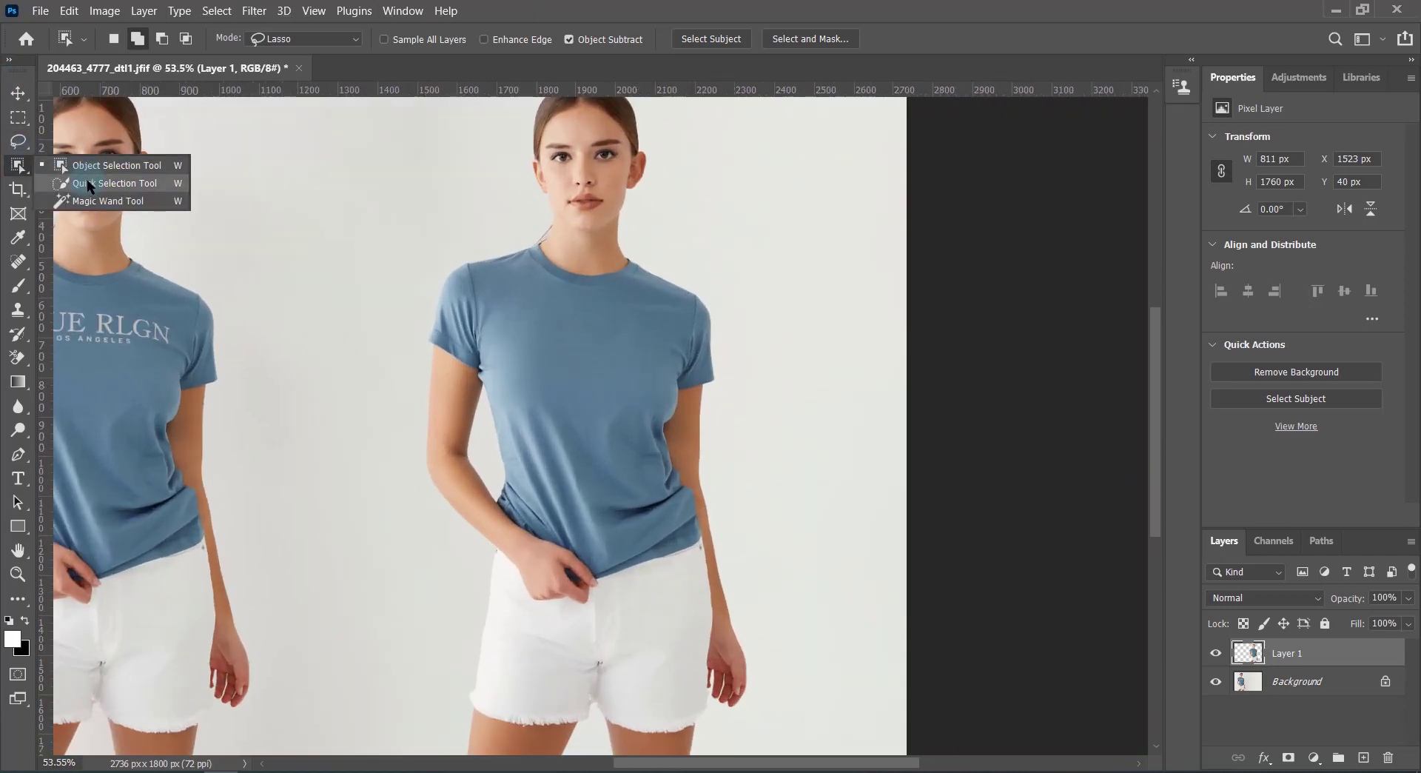
pyautogui.click(86, 179)
pyautogui.moveTo(508, 308); pyautogui.dragTo(539, 375)
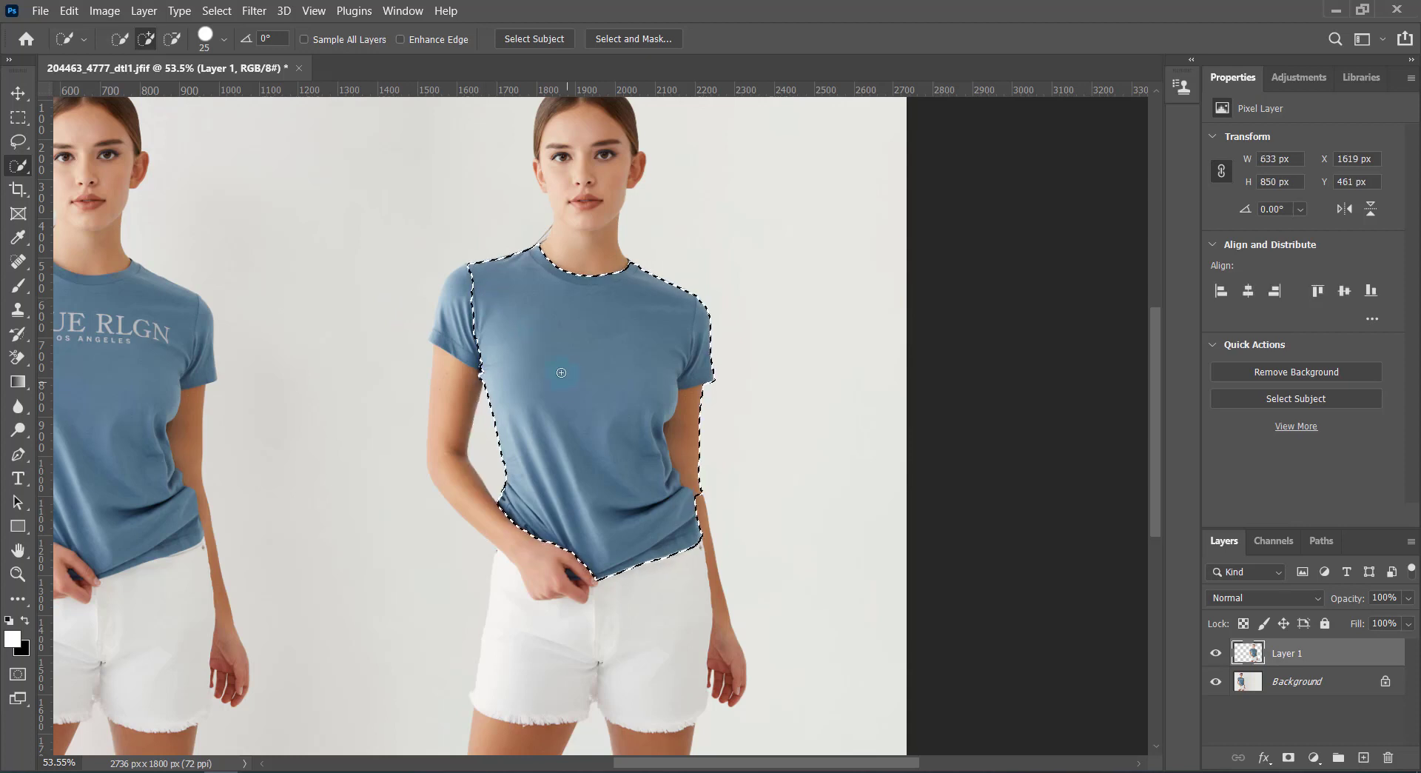
pyautogui.moveTo(495, 291); pyautogui.dragTo(442, 321)
pyautogui.scroll(2, 551, 413)
pyautogui.moveTo(711, 432)
pyautogui.mouseDown()
pyautogui.moveTo(688, 403)
pyautogui.moveTo(694, 517)
pyautogui.mouseUp()
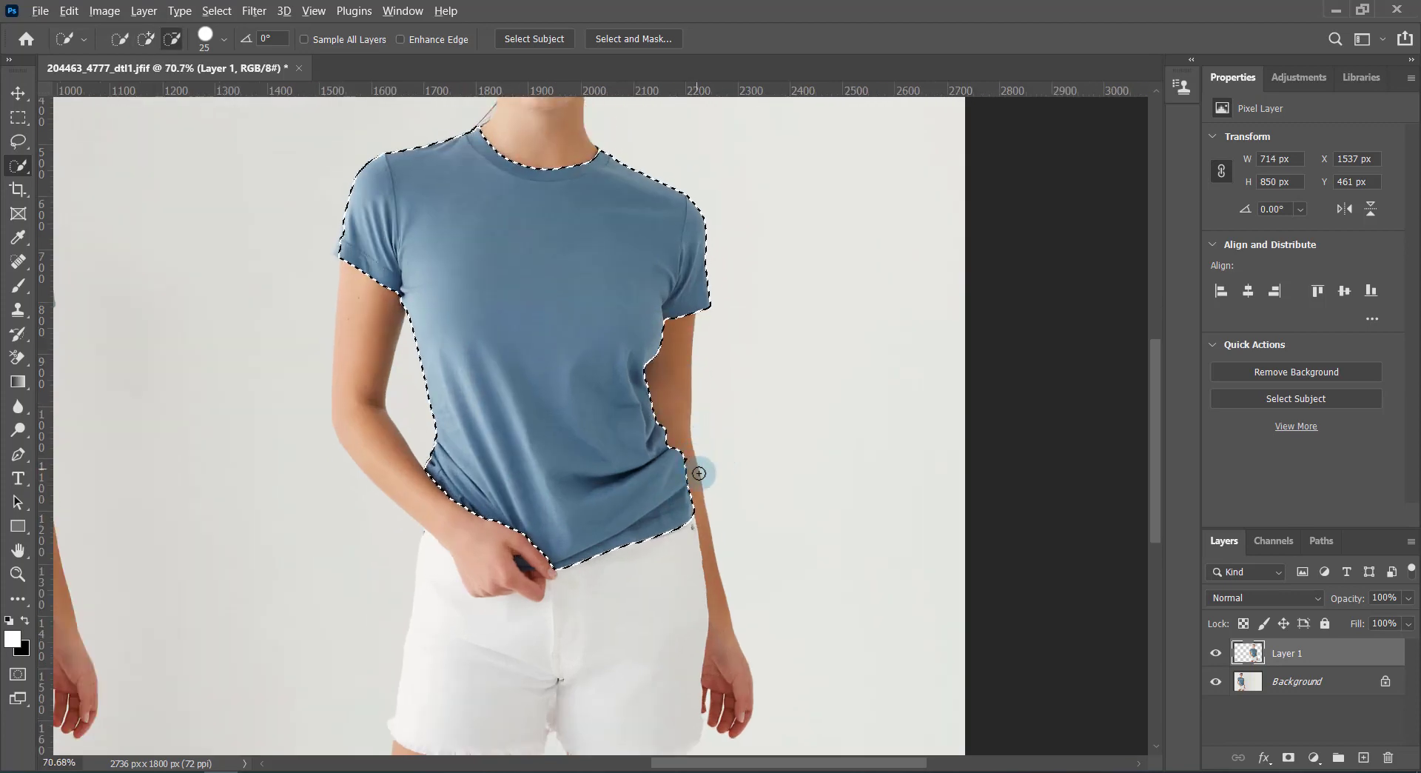
pyautogui.scroll(-1, 546, 246)
pyautogui.scroll(1, 510, 296)
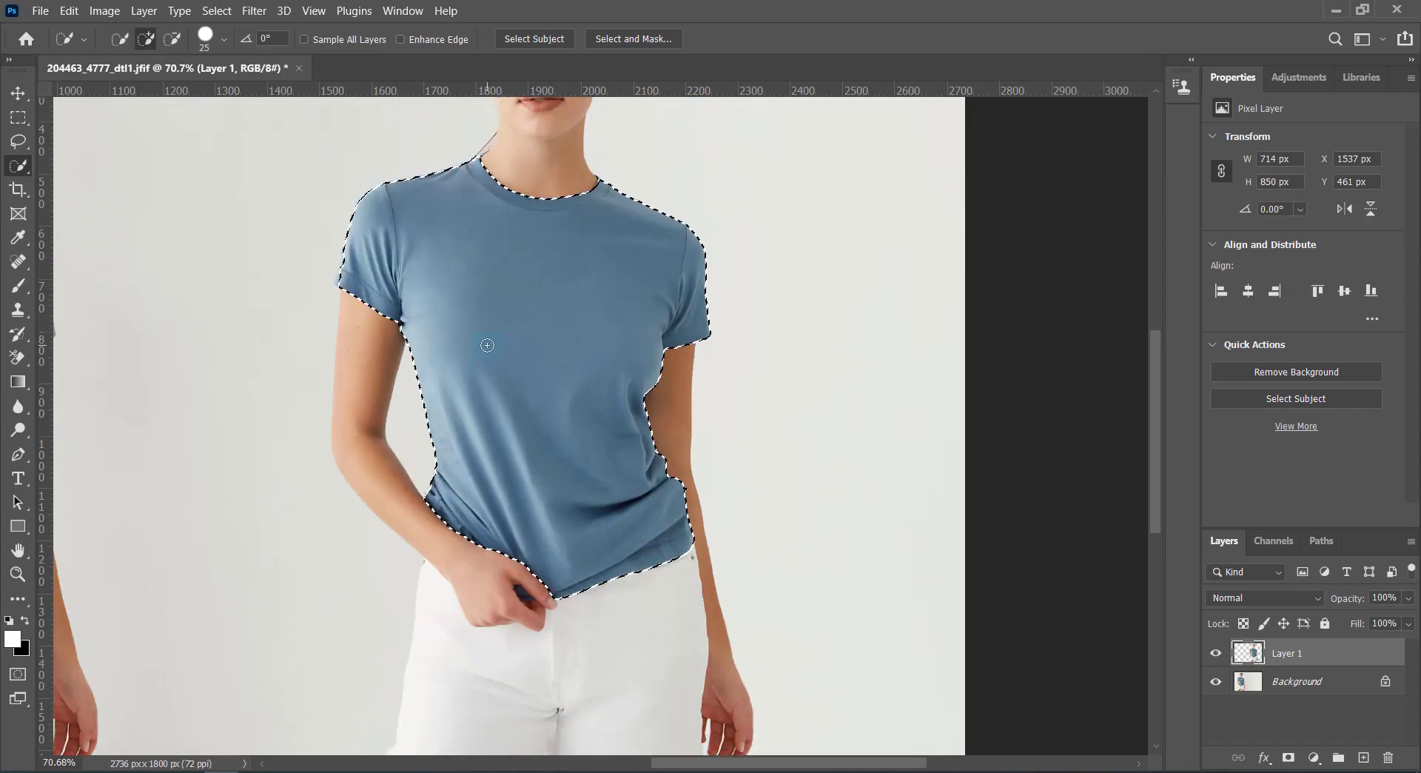
pyautogui.scroll(1, 477, 332)
pyautogui.scroll(-1, 555, 326)
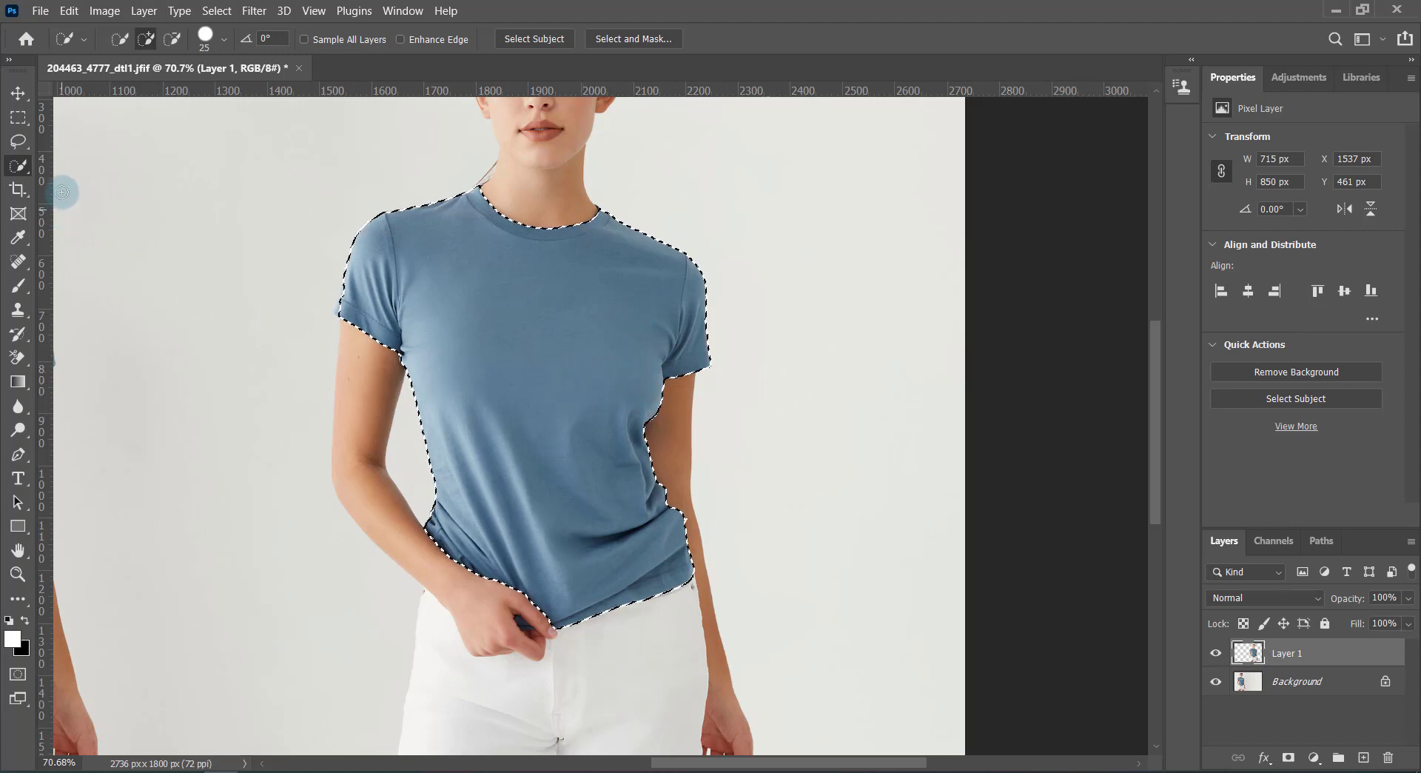
pyautogui.click(20, 96)
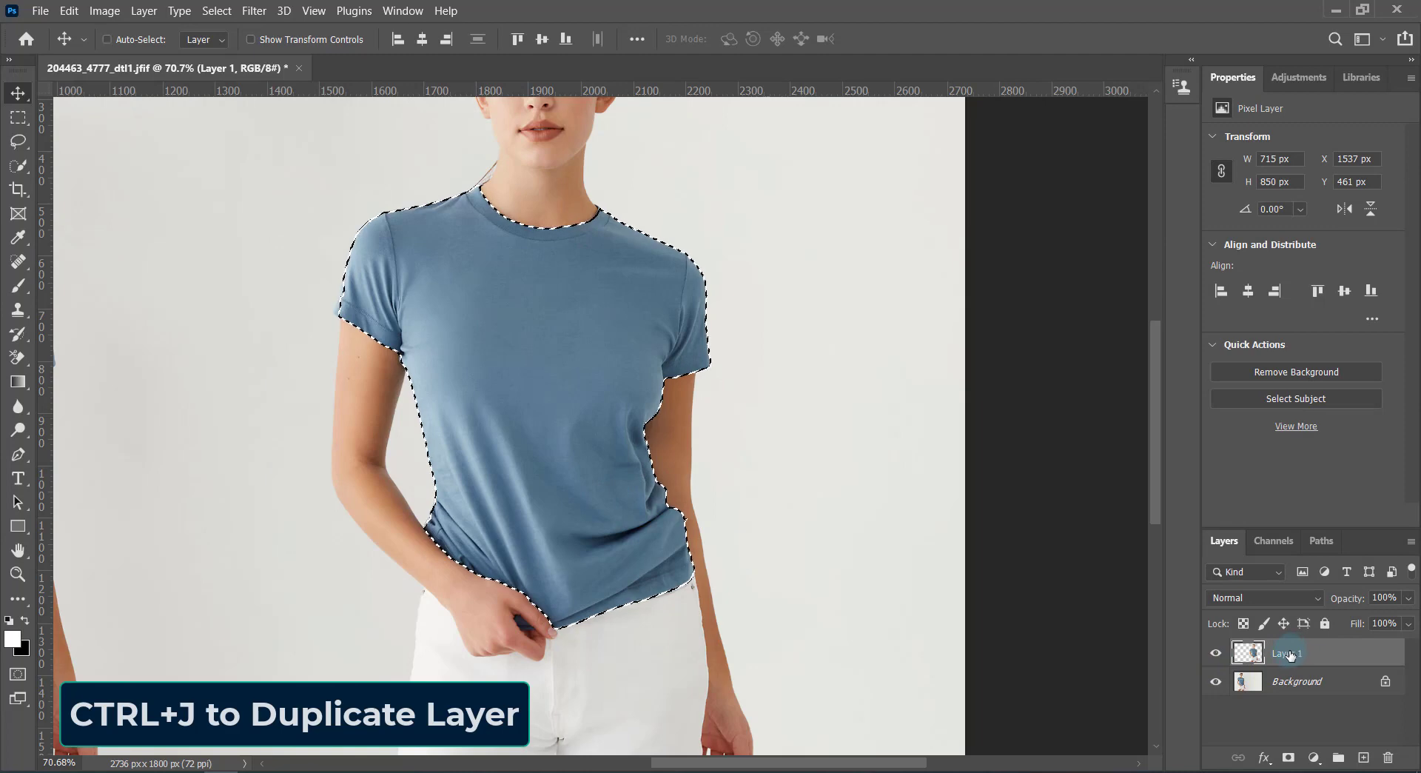
# Duplicate the shirt selection onto a new Layer 2 with Ctrl+J.
pyautogui.hotkey('ctrl', 'j')
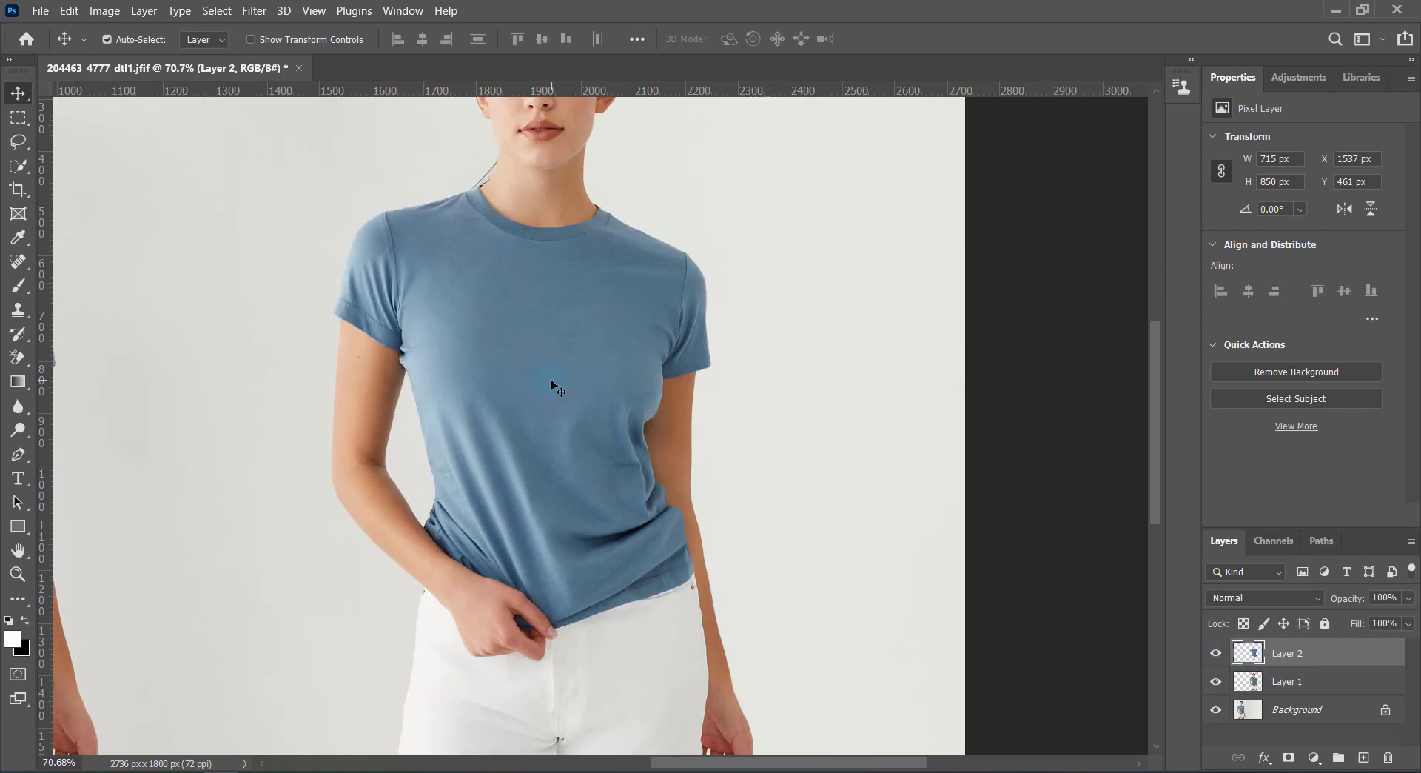
pyautogui.click(40, 11)
# Place 5169413.png embedded over the shirt, scaled to about 881 × 880 px.
pyautogui.click(98, 377)
pyautogui.click(519, 157)
pyautogui.doubleClick(518, 154)
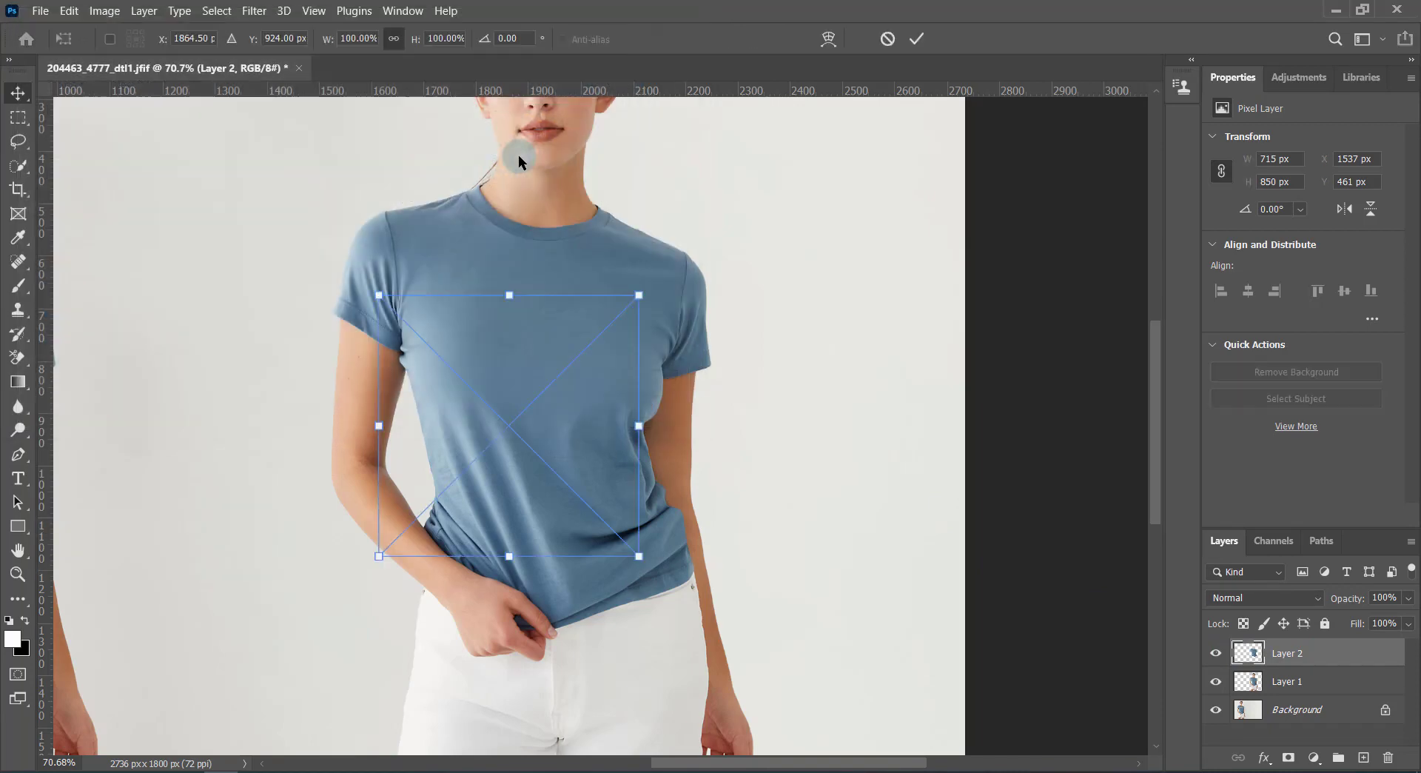
pyautogui.moveTo(577, 433); pyautogui.dragTo(604, 423)
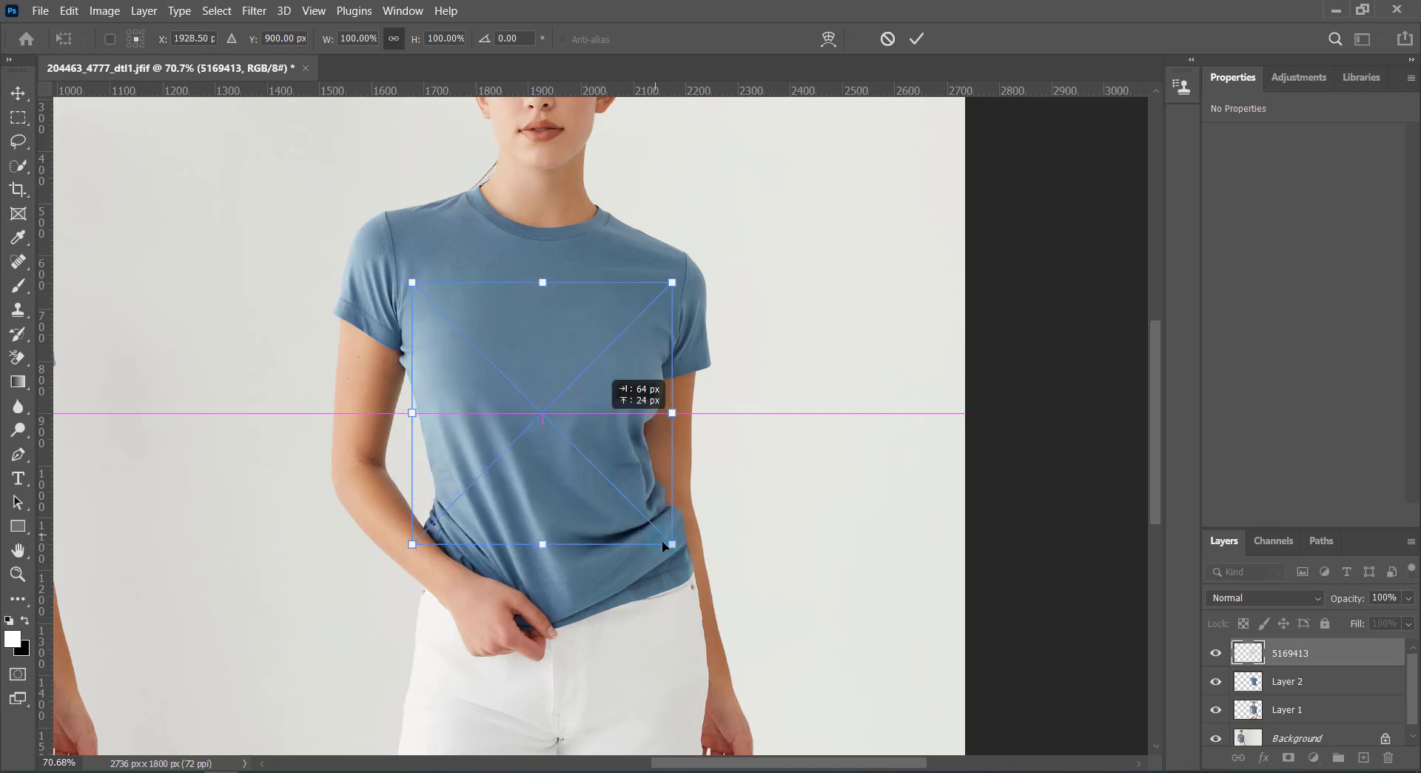
pyautogui.moveTo(662, 542); pyautogui.dragTo(749, 665)
pyautogui.moveTo(713, 601)
pyautogui.mouseDown()
pyautogui.moveTo(713, 570)
pyautogui.moveTo(714, 601)
pyautogui.moveTo(769, 643)
pyautogui.mouseUp()
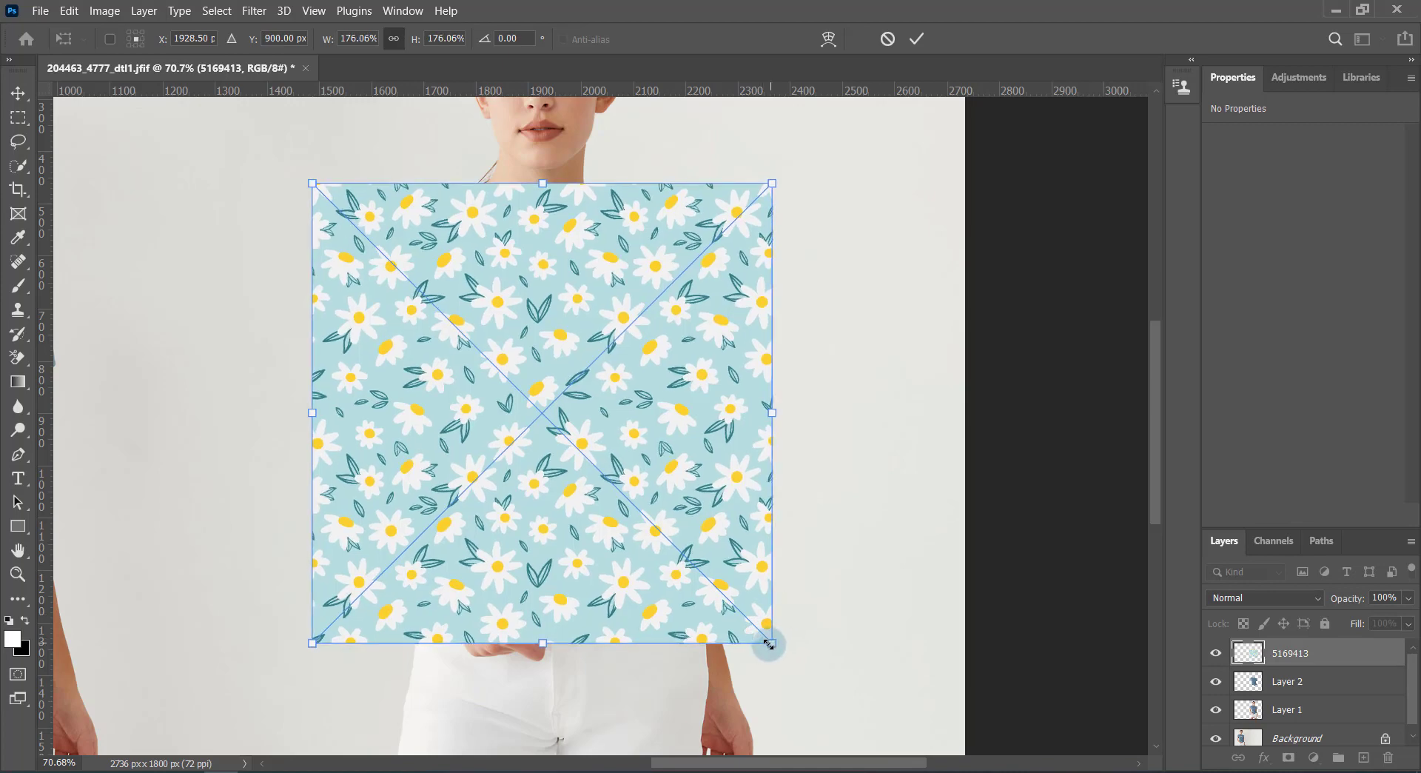
pyautogui.click(917, 38)
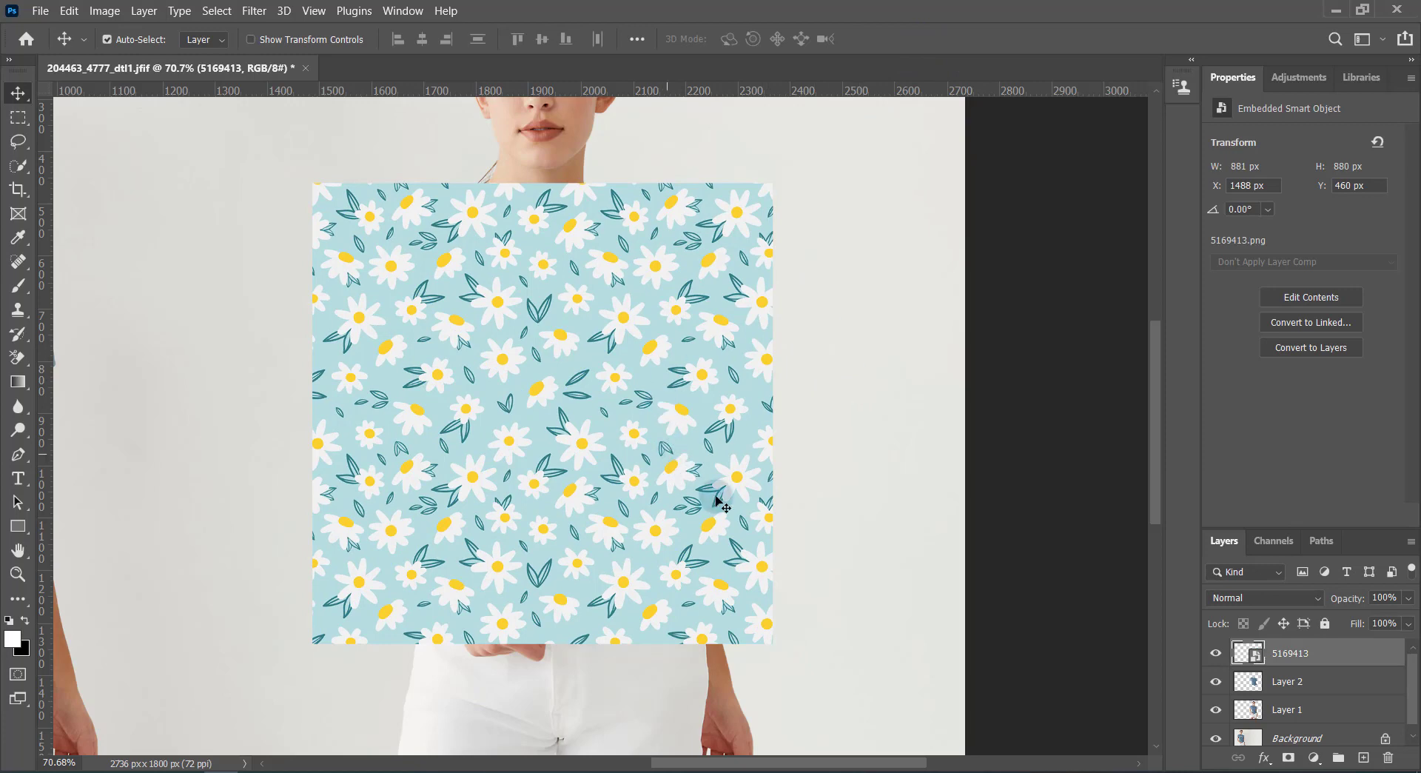
# Load Layer 2's shirt shape as a selection and mask the 5169413 pattern layer with it.
pyautogui.click(1250, 685)
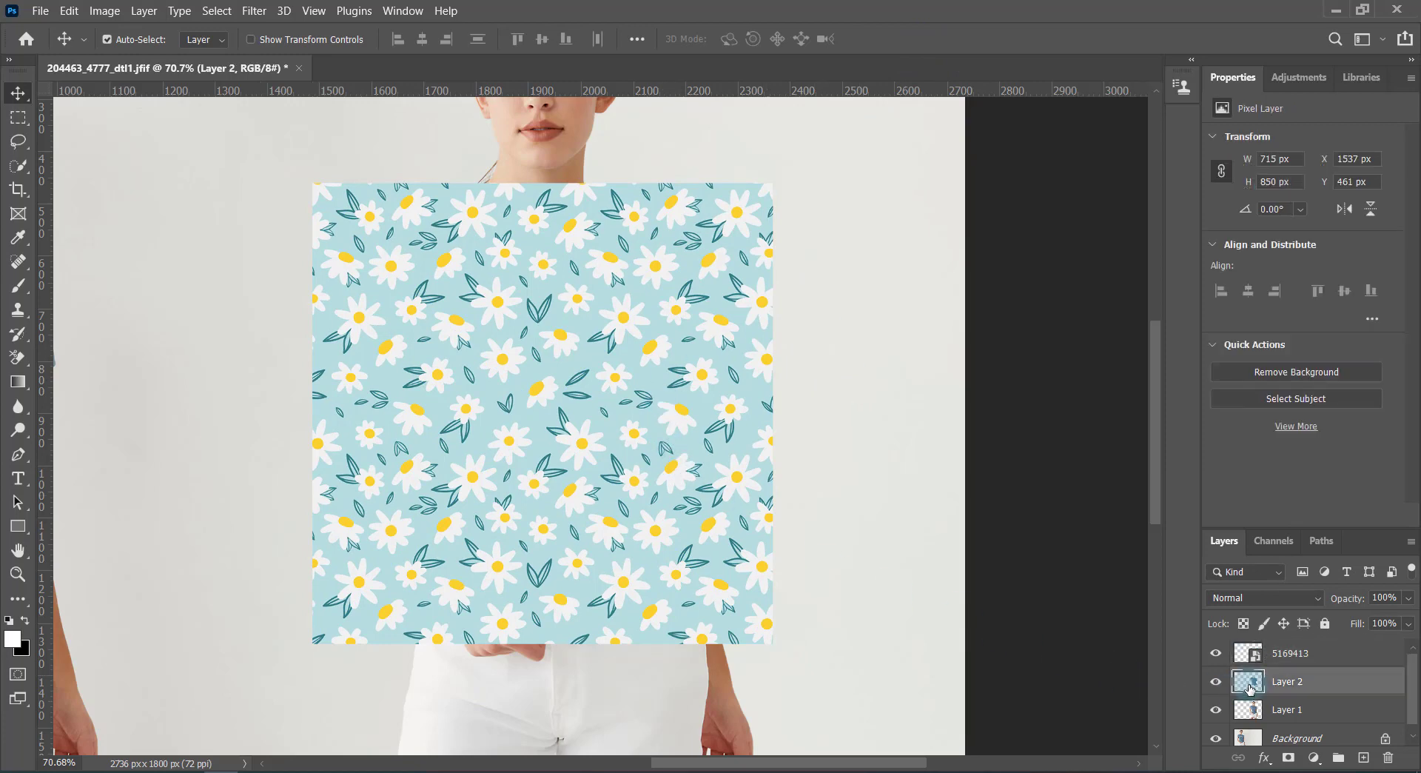
pyautogui.keyDown('ctrl'); pyautogui.click(1250, 685); pyautogui.keyUp('ctrl')
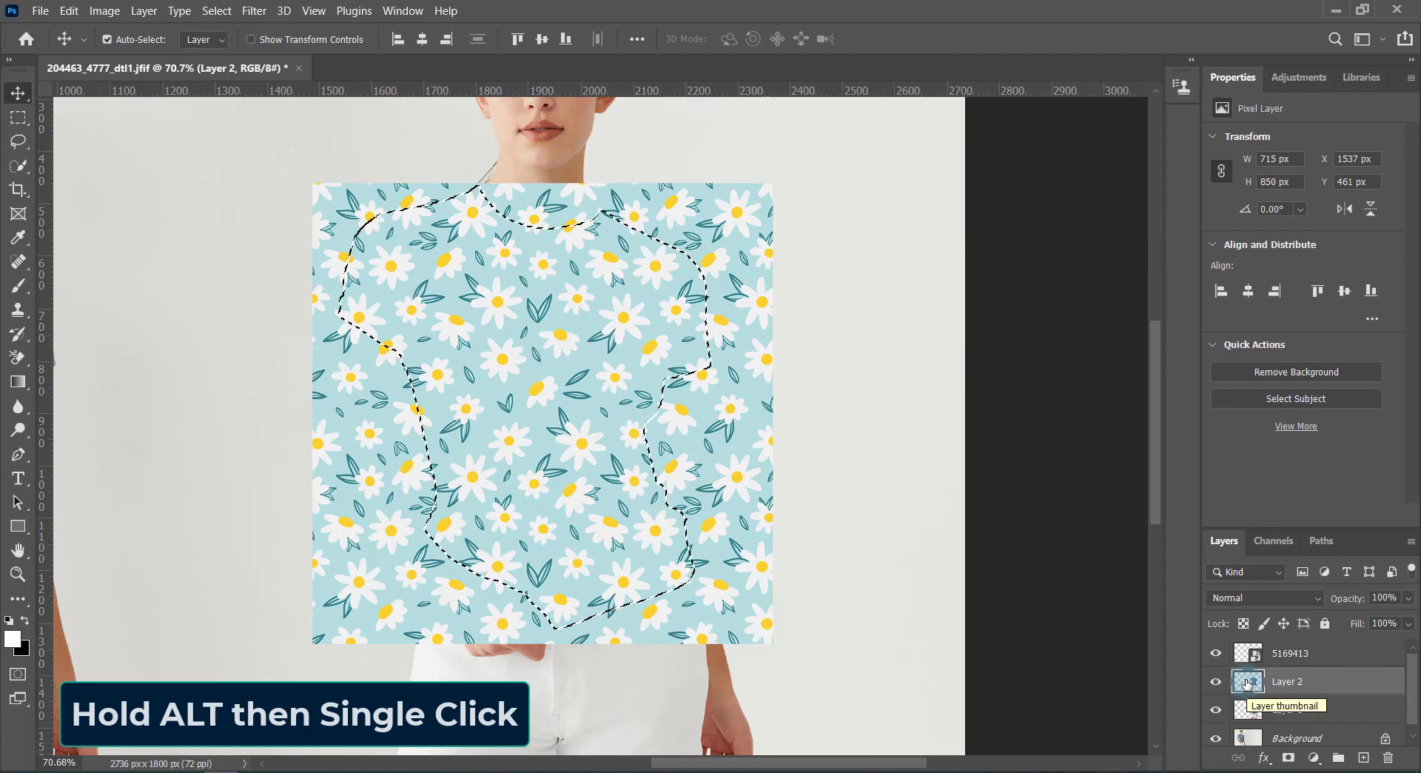
pyautogui.click(1282, 654)
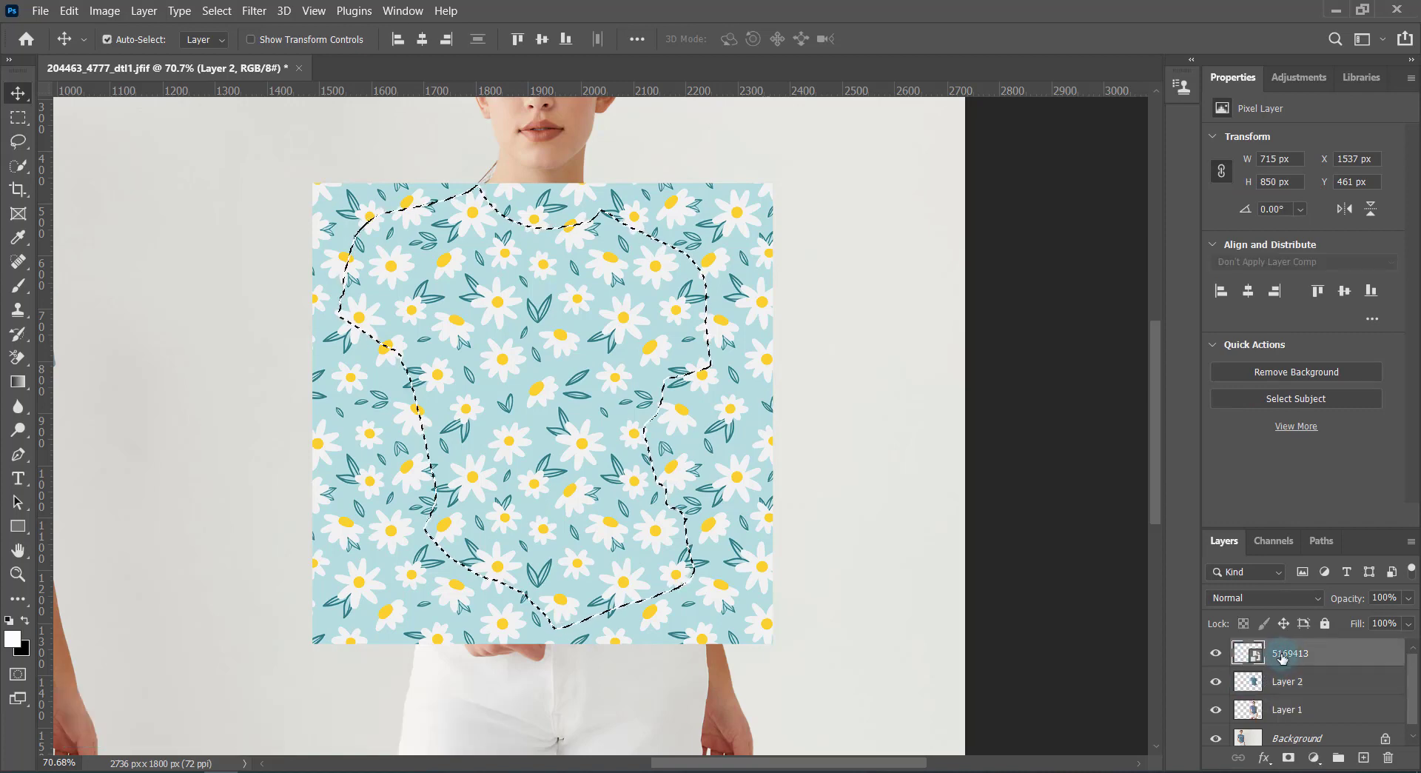
pyautogui.click(1289, 758)
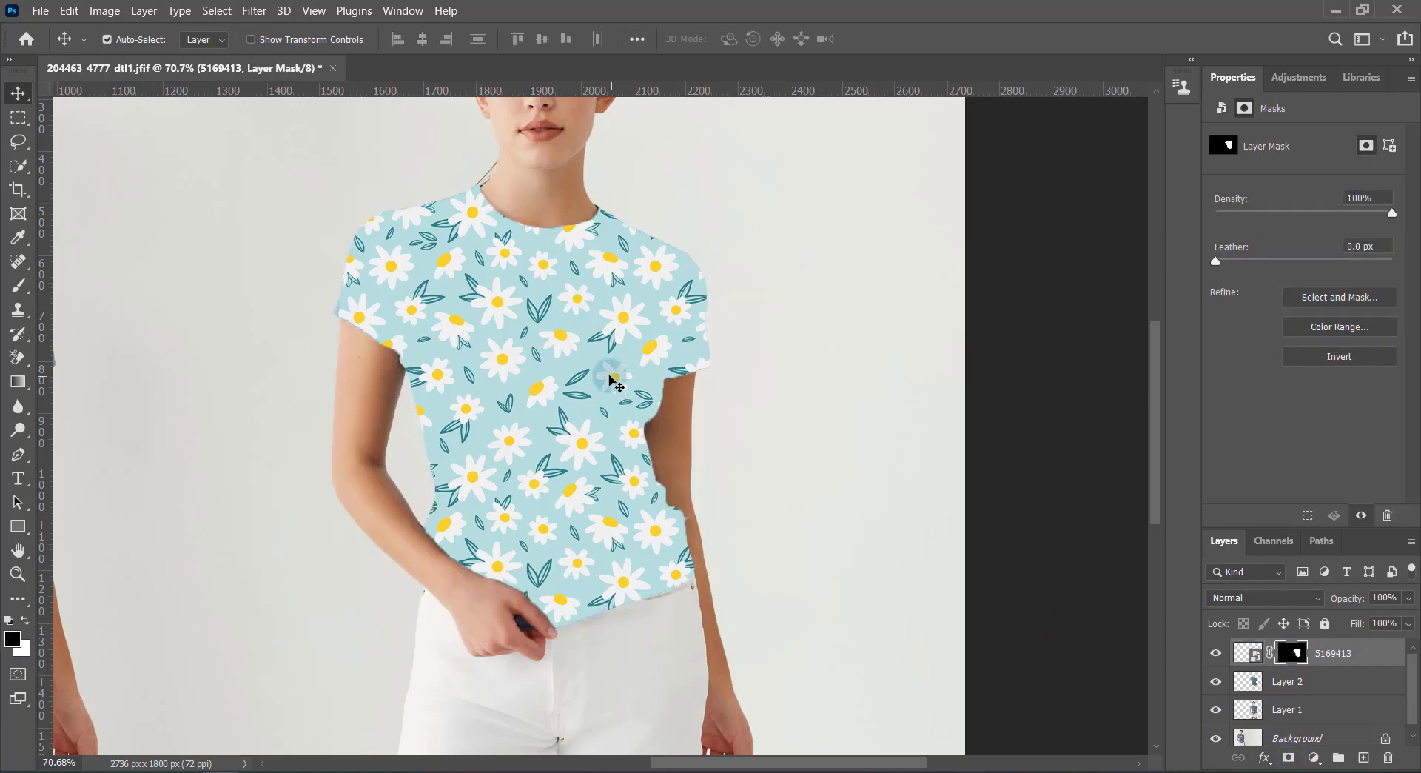
# Set the 5169413 pattern layer's blend mode to Color Burn and target its image thumbnail.
pyautogui.click(1232, 598)
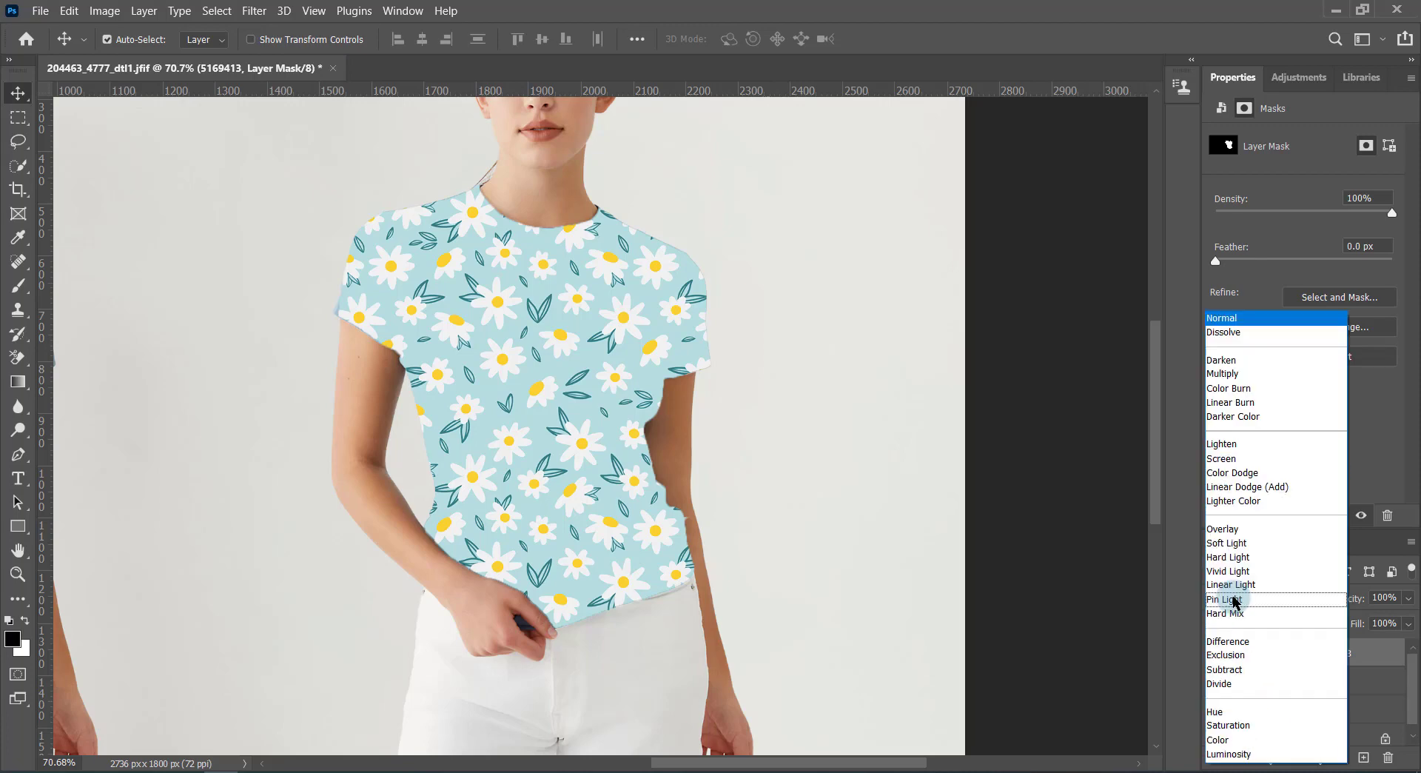
pyautogui.click(1225, 397)
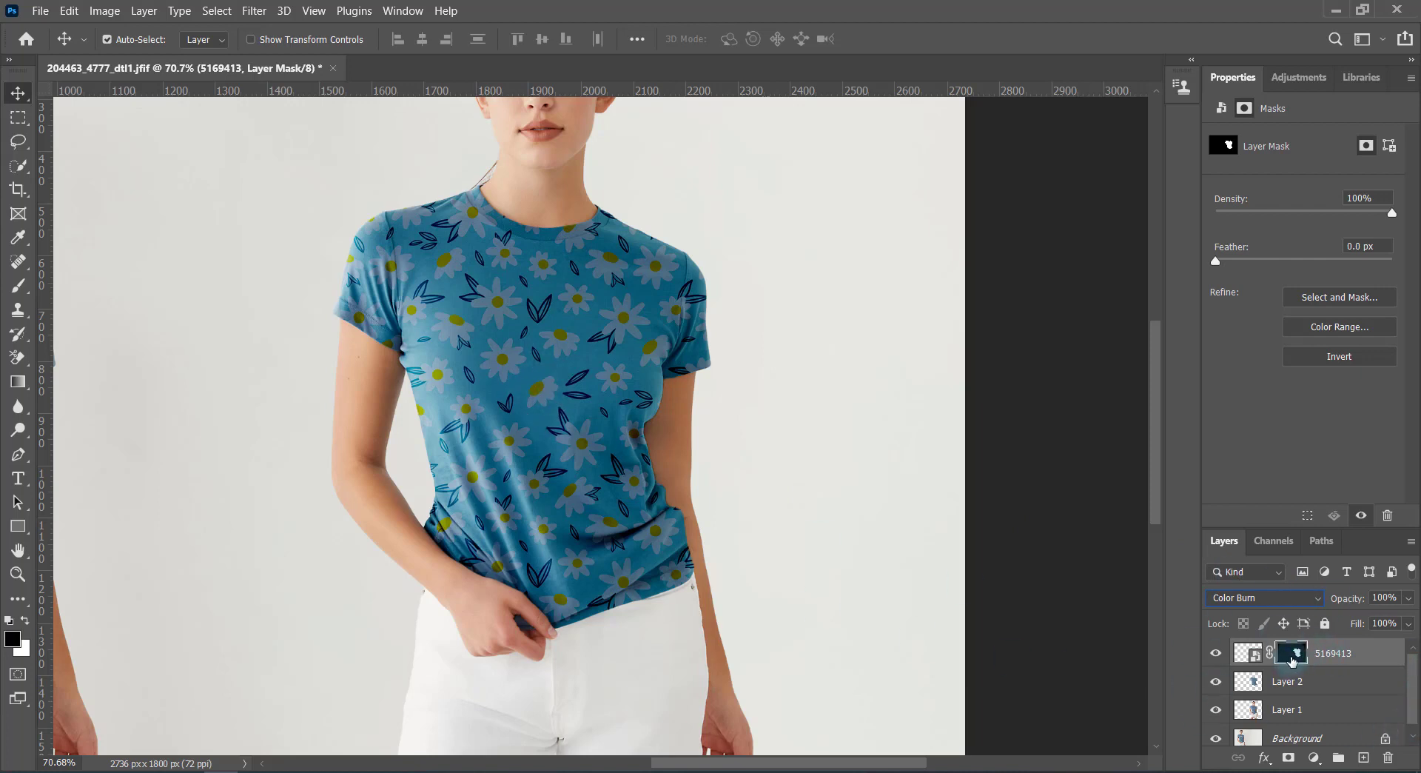
pyautogui.click(1365, 658)
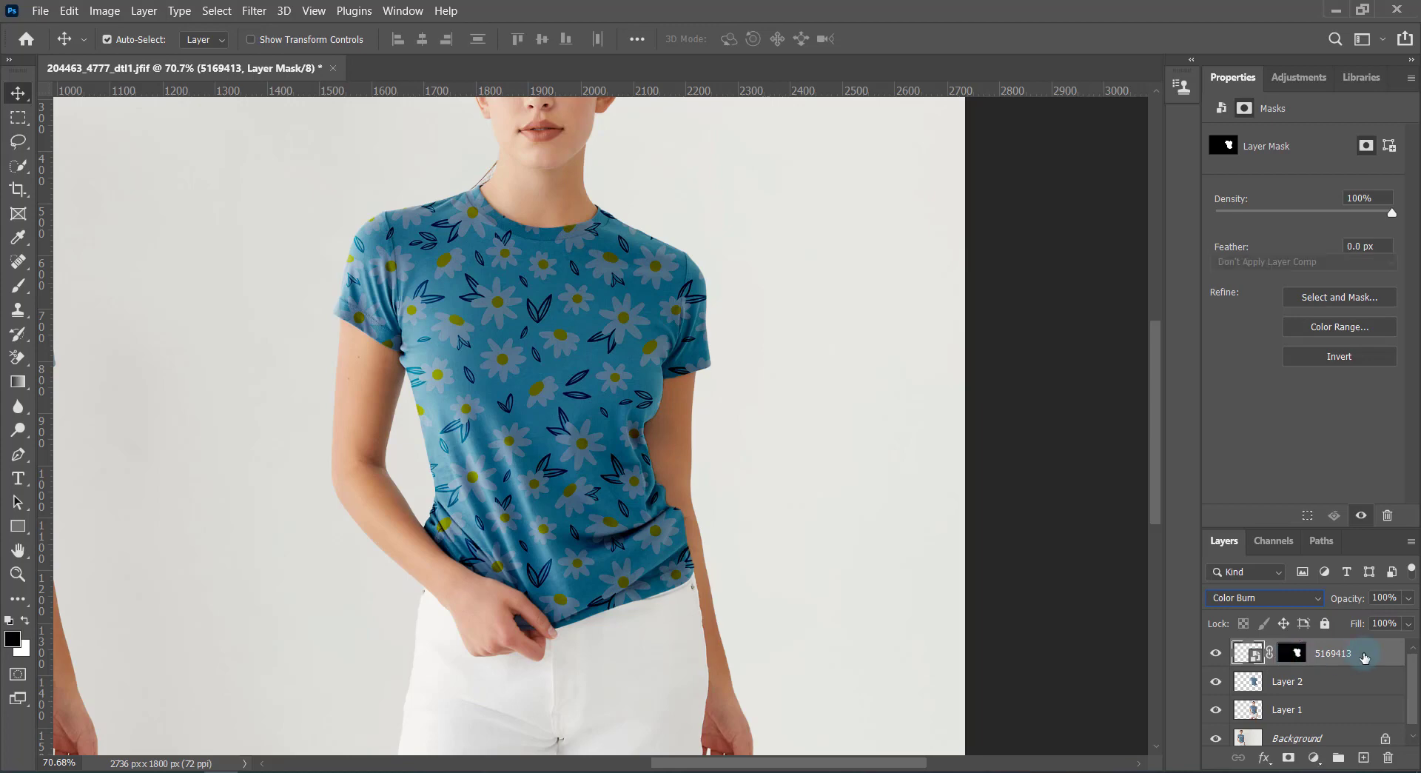
# Split the pattern layer's Underlying Layer white slider to 89/255 in Layer Style.
pyautogui.doubleClick(1364, 657)
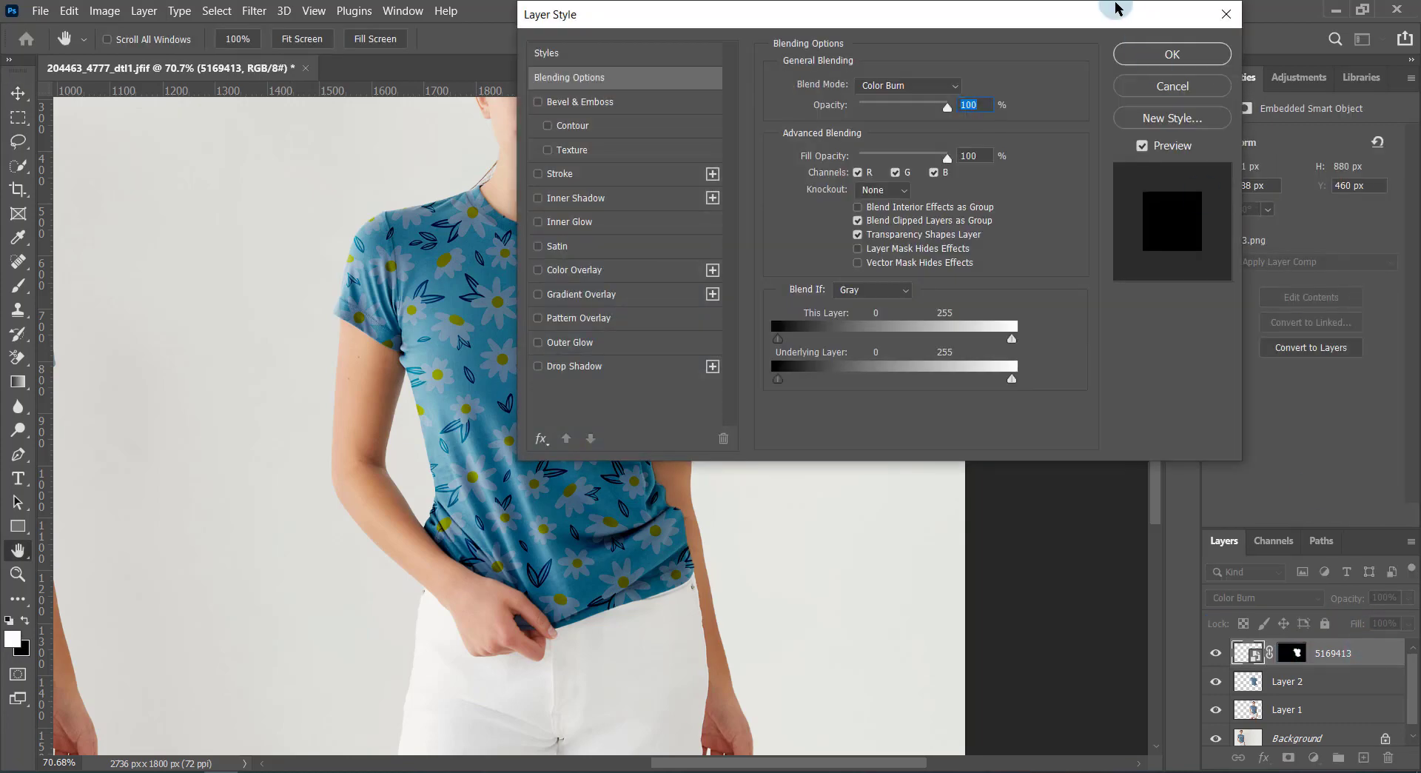
pyautogui.moveTo(1137, 28); pyautogui.dragTo(1318, 30)
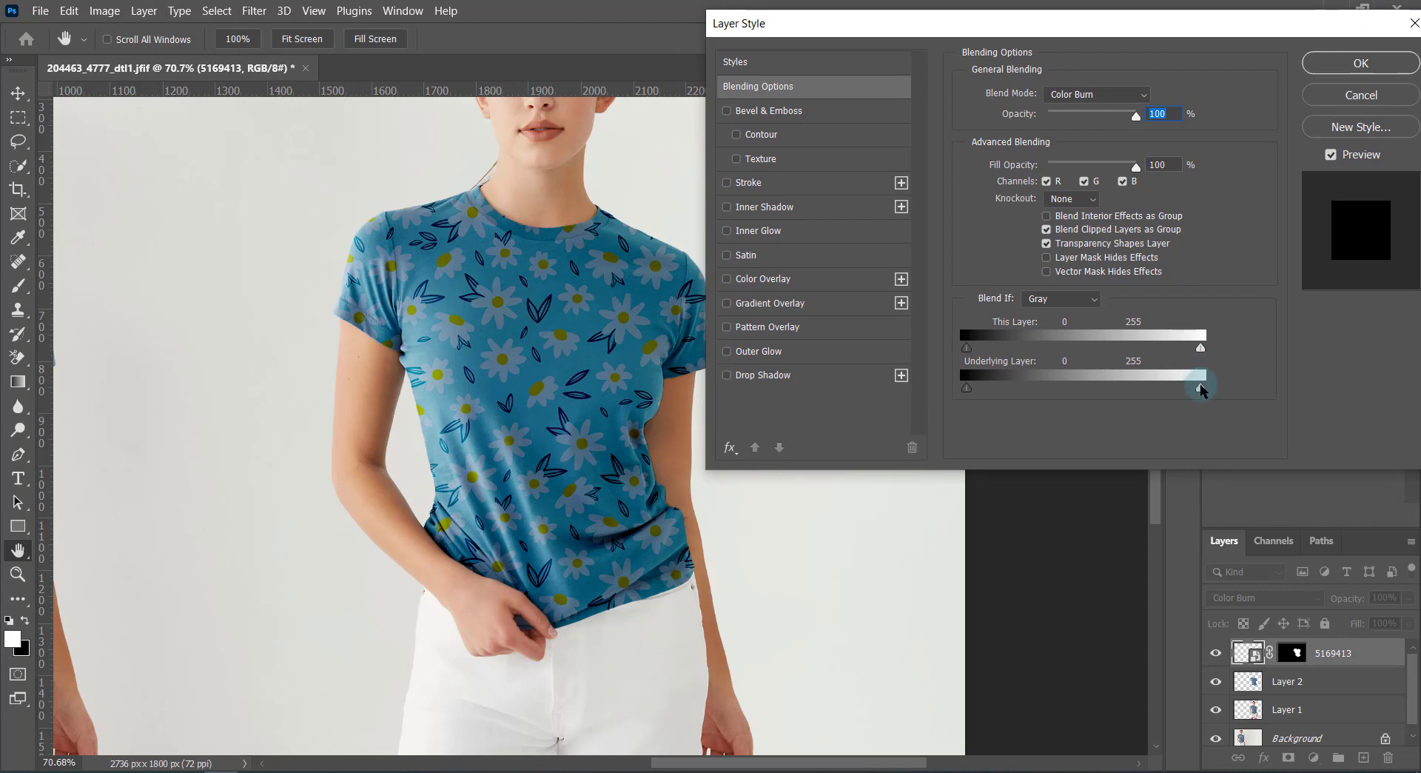
pyautogui.moveTo(1200, 387); pyautogui.dragTo(1073, 403)
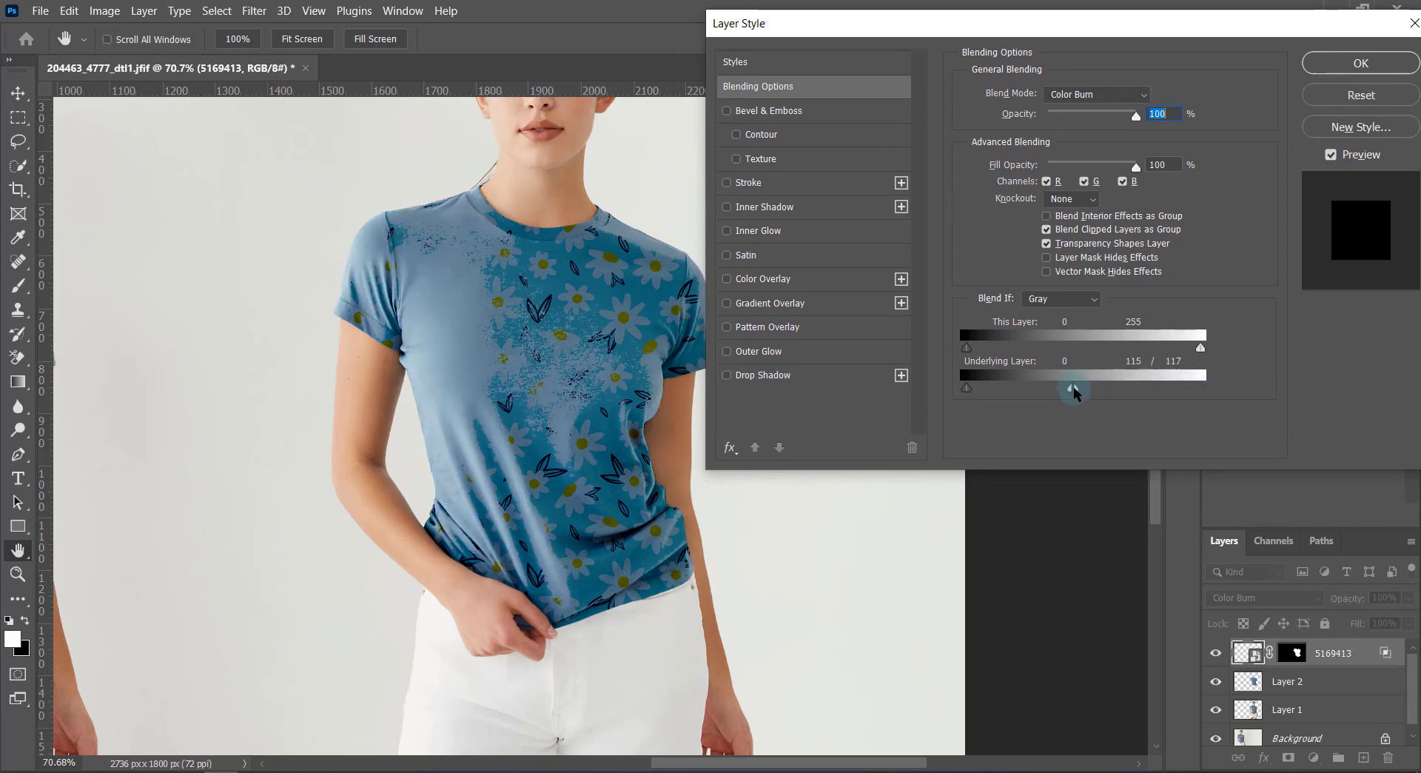
pyautogui.moveTo(1073, 390); pyautogui.dragTo(1195, 390)
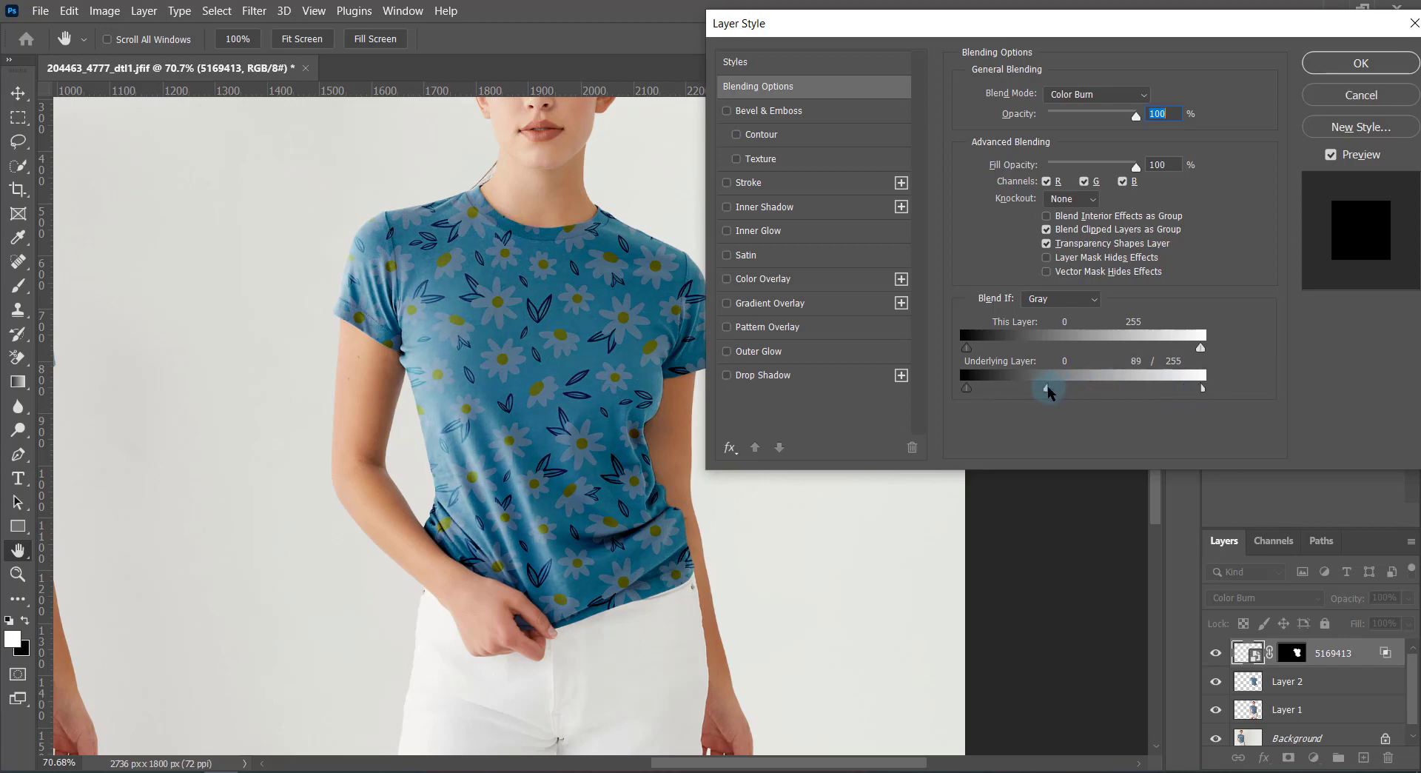
pyautogui.click(1347, 61)
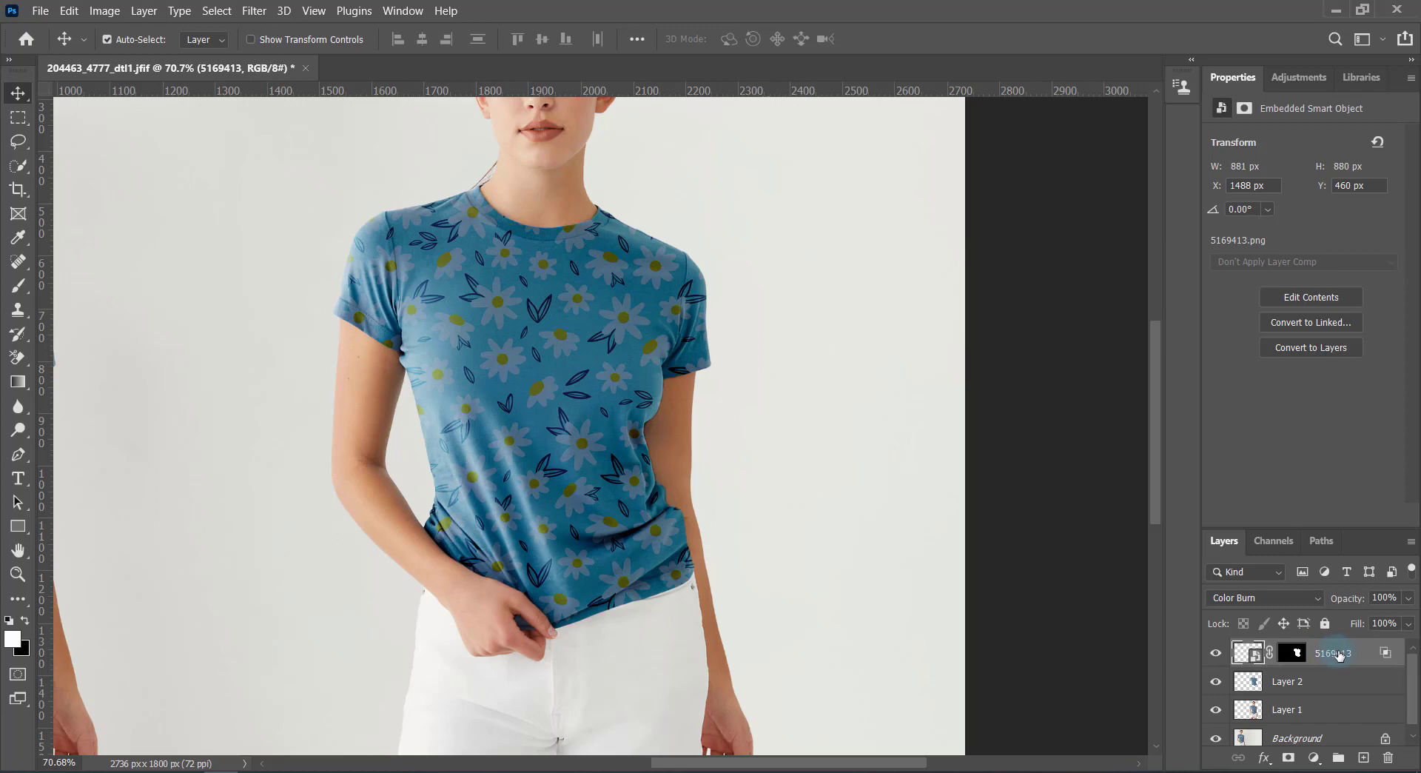
# Duplicate the daisy pattern layer and split the copy's Underlying Layer black slider to 25/221.
pyautogui.moveTo(1338, 654); pyautogui.dragTo(1363, 757)
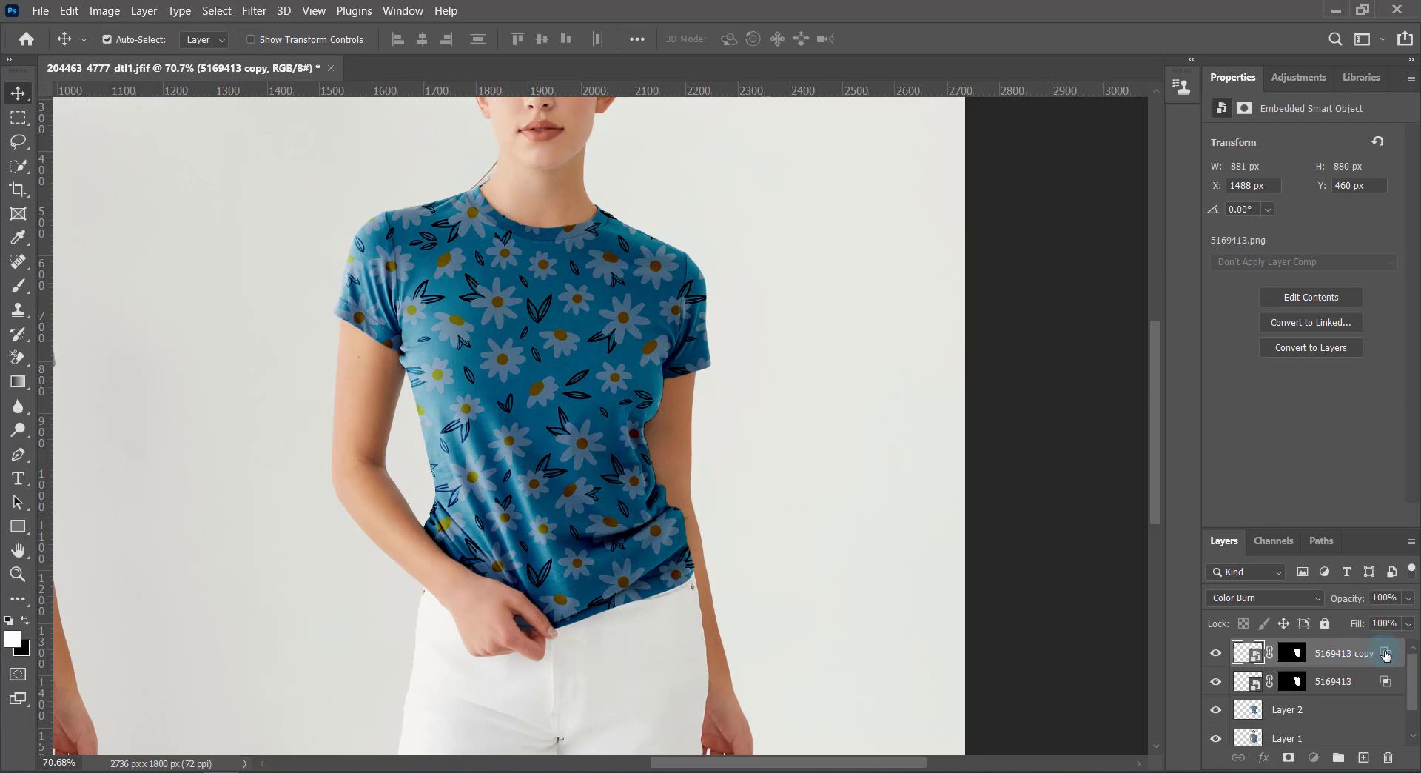
pyautogui.doubleClick(1385, 655)
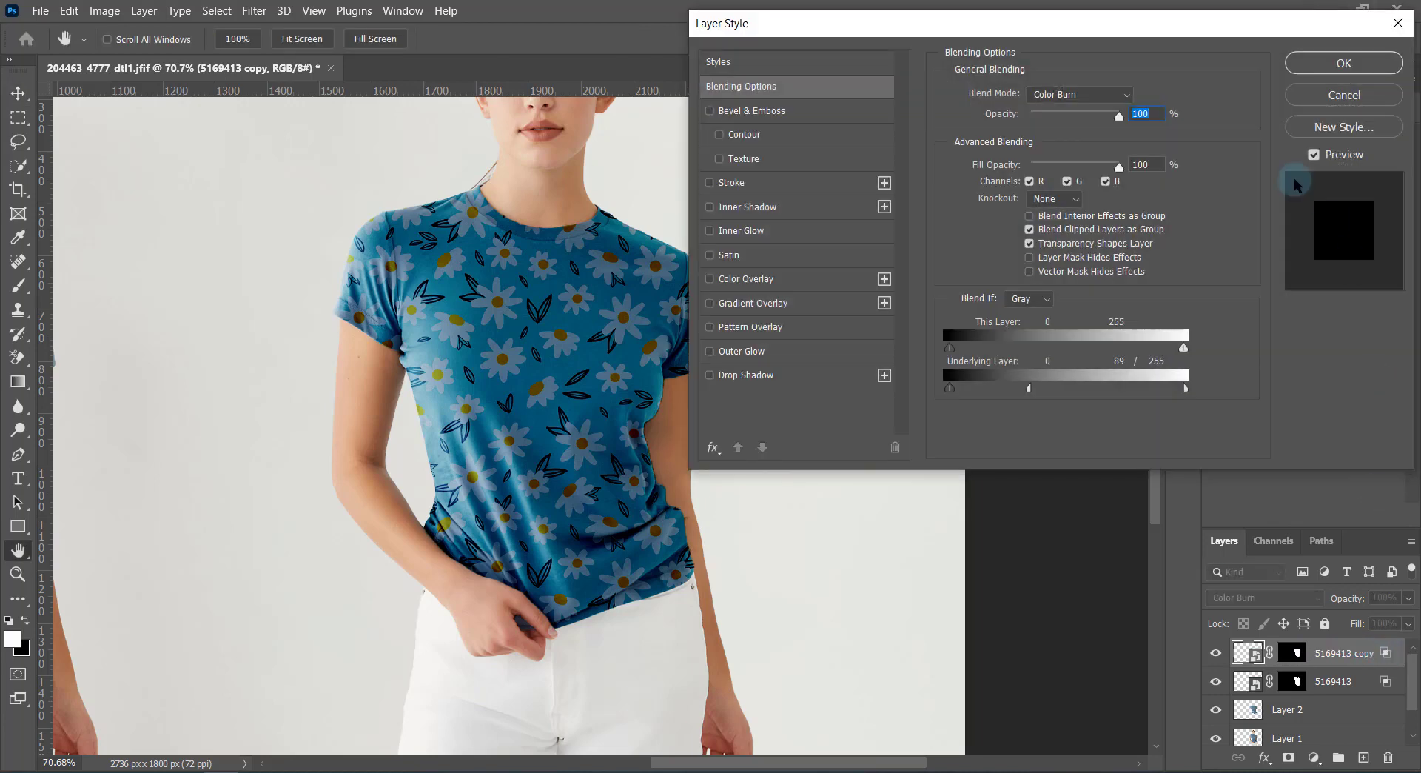
pyautogui.moveTo(1028, 387); pyautogui.dragTo(1184, 387)
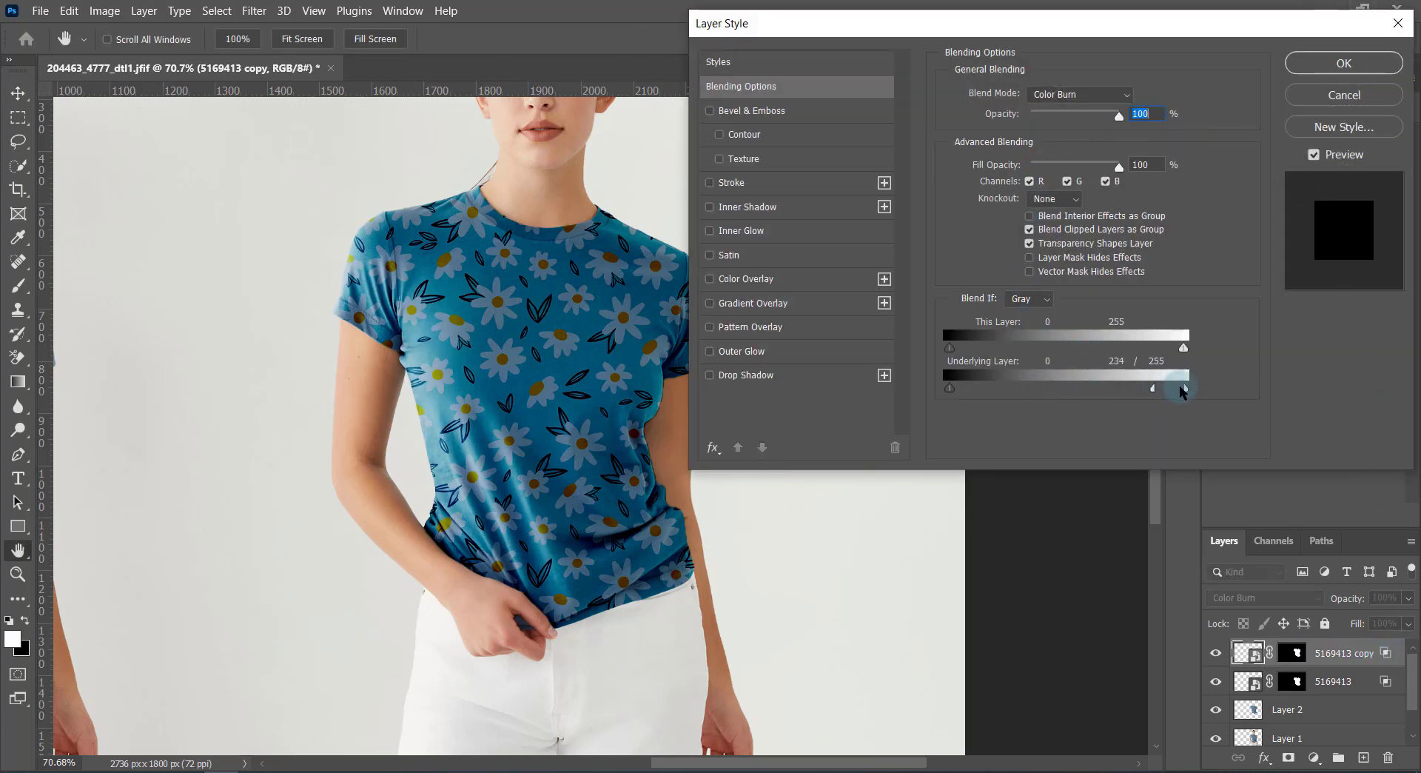
pyautogui.moveTo(950, 387)
pyautogui.mouseDown()
pyautogui.moveTo(1045, 387)
pyautogui.moveTo(1007, 395)
pyautogui.mouseUp()
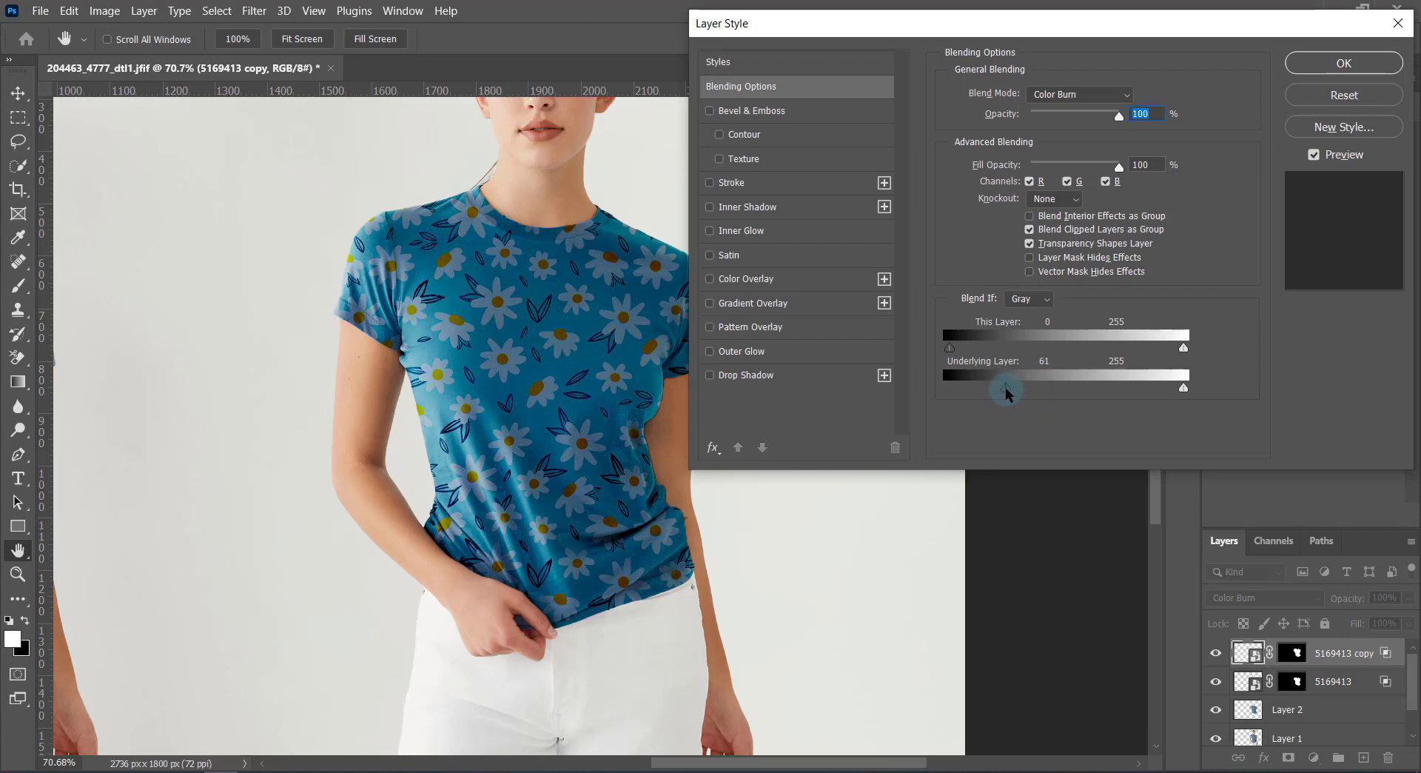
pyautogui.moveTo(1019, 394); pyautogui.dragTo(1135, 398)
pyautogui.moveTo(1005, 392); pyautogui.dragTo(976, 396)
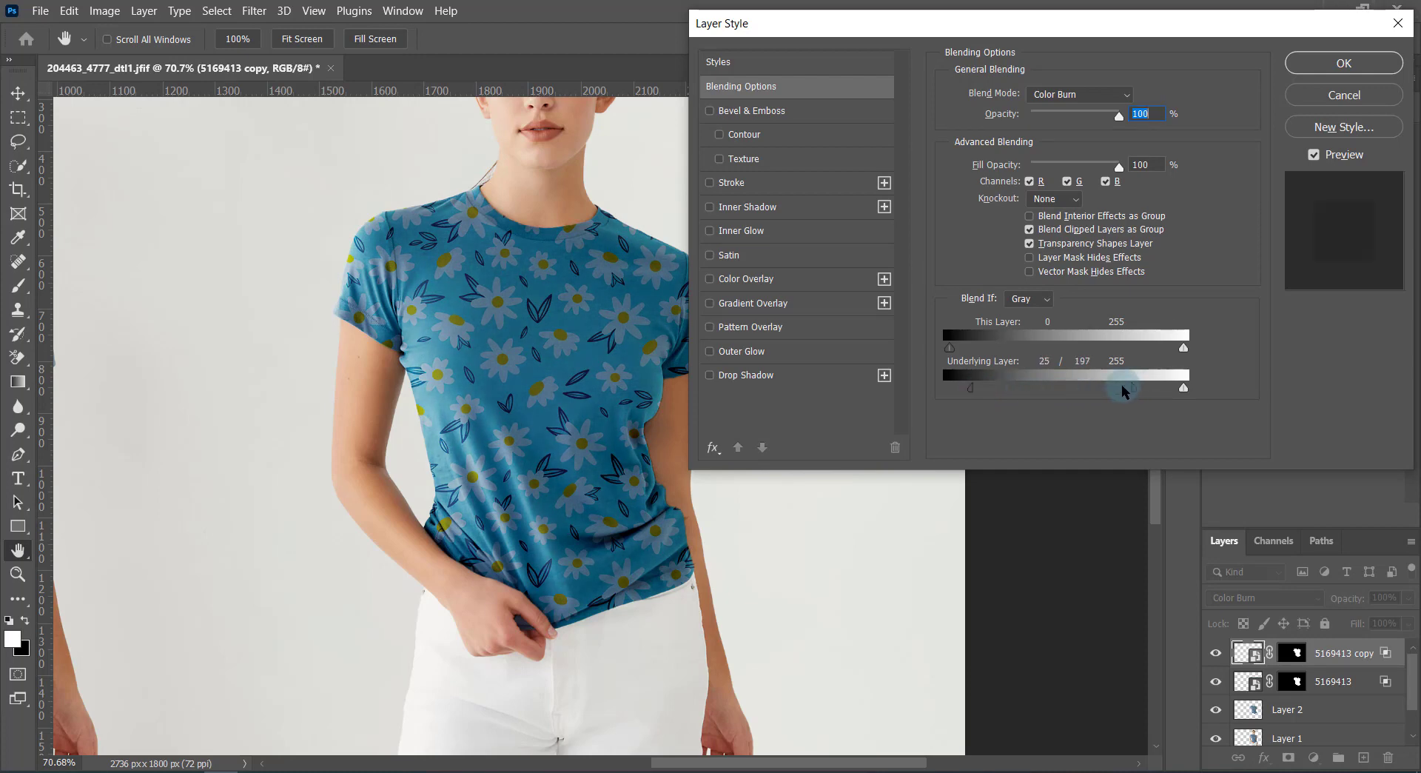
pyautogui.moveTo(1123, 391); pyautogui.dragTo(1140, 395)
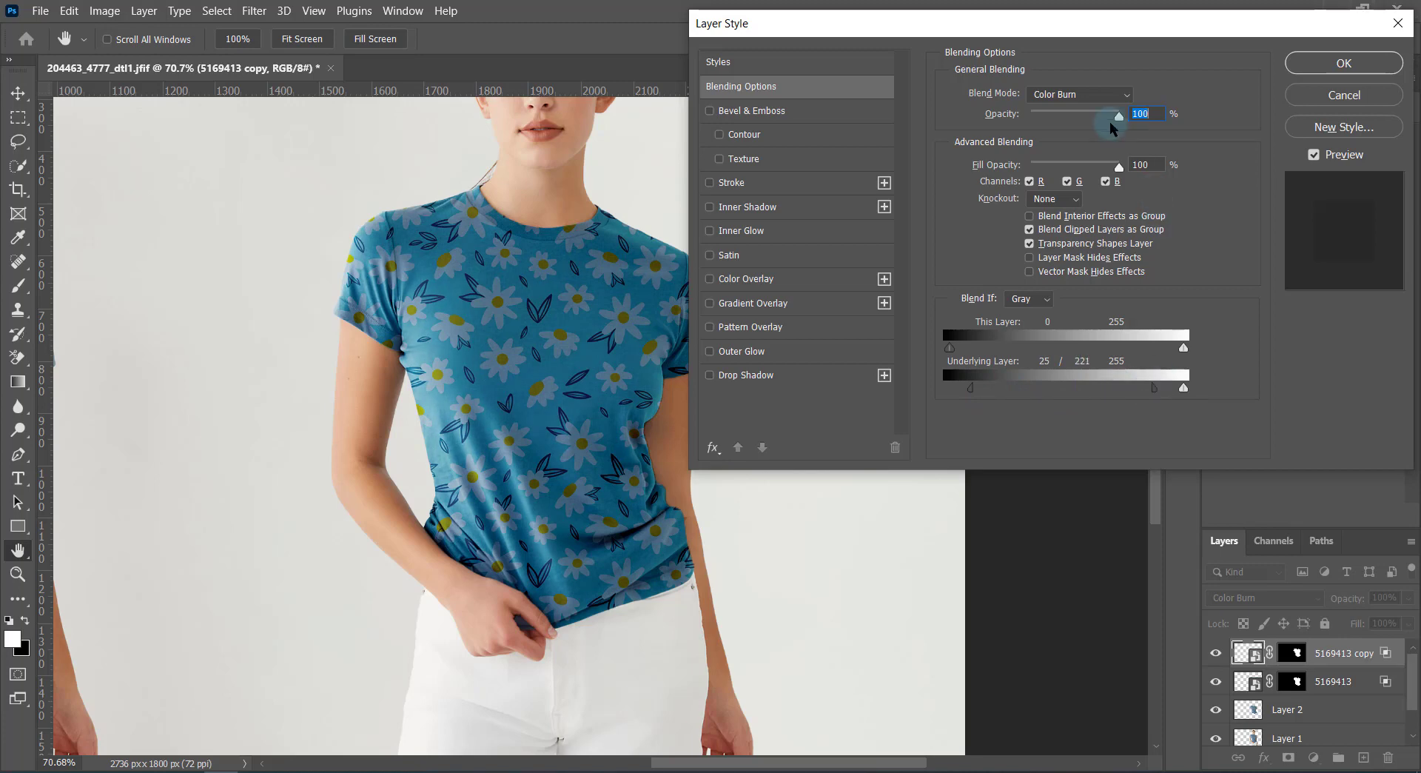
# Set the pattern copy's blend mode to Overlay and apply the style.
pyautogui.click(1099, 96)
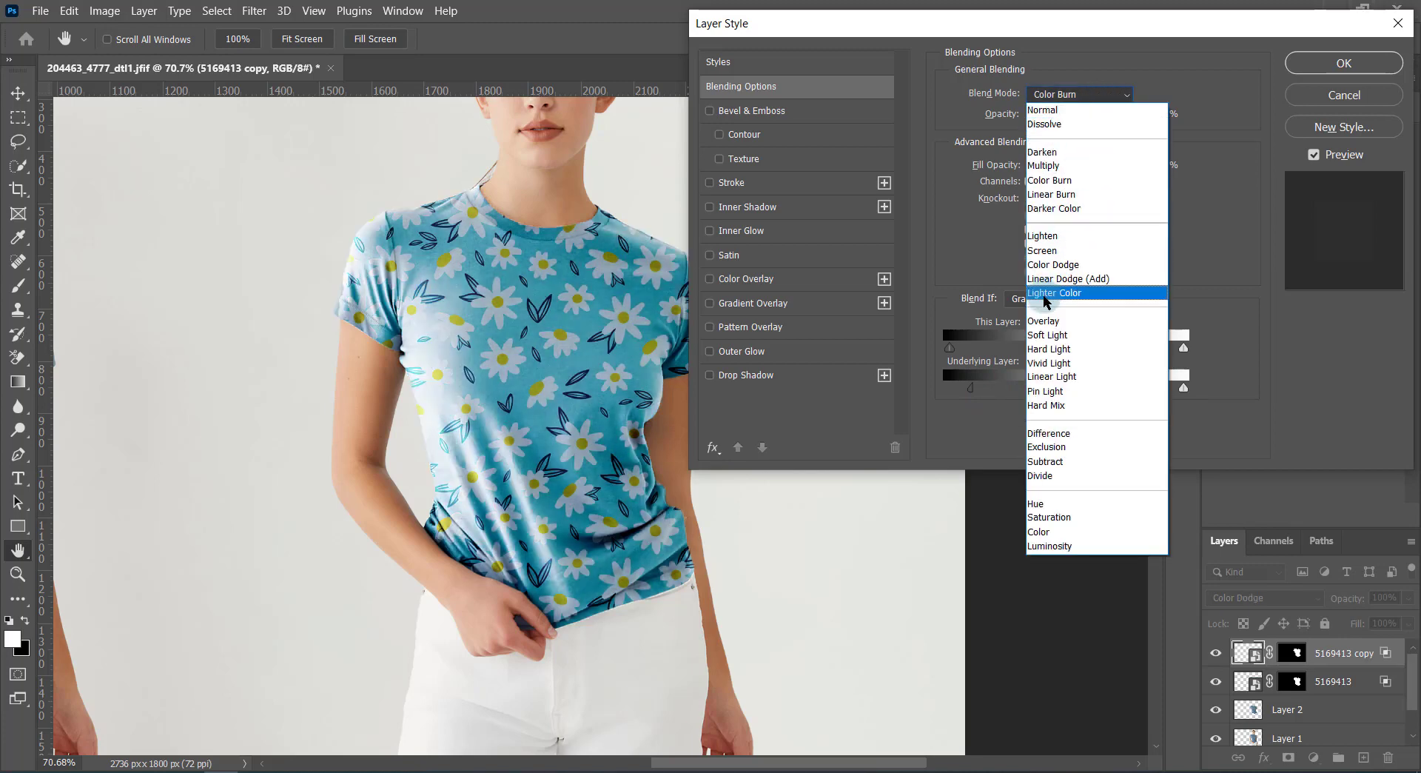
pyautogui.click(1050, 322)
pyautogui.click(1315, 65)
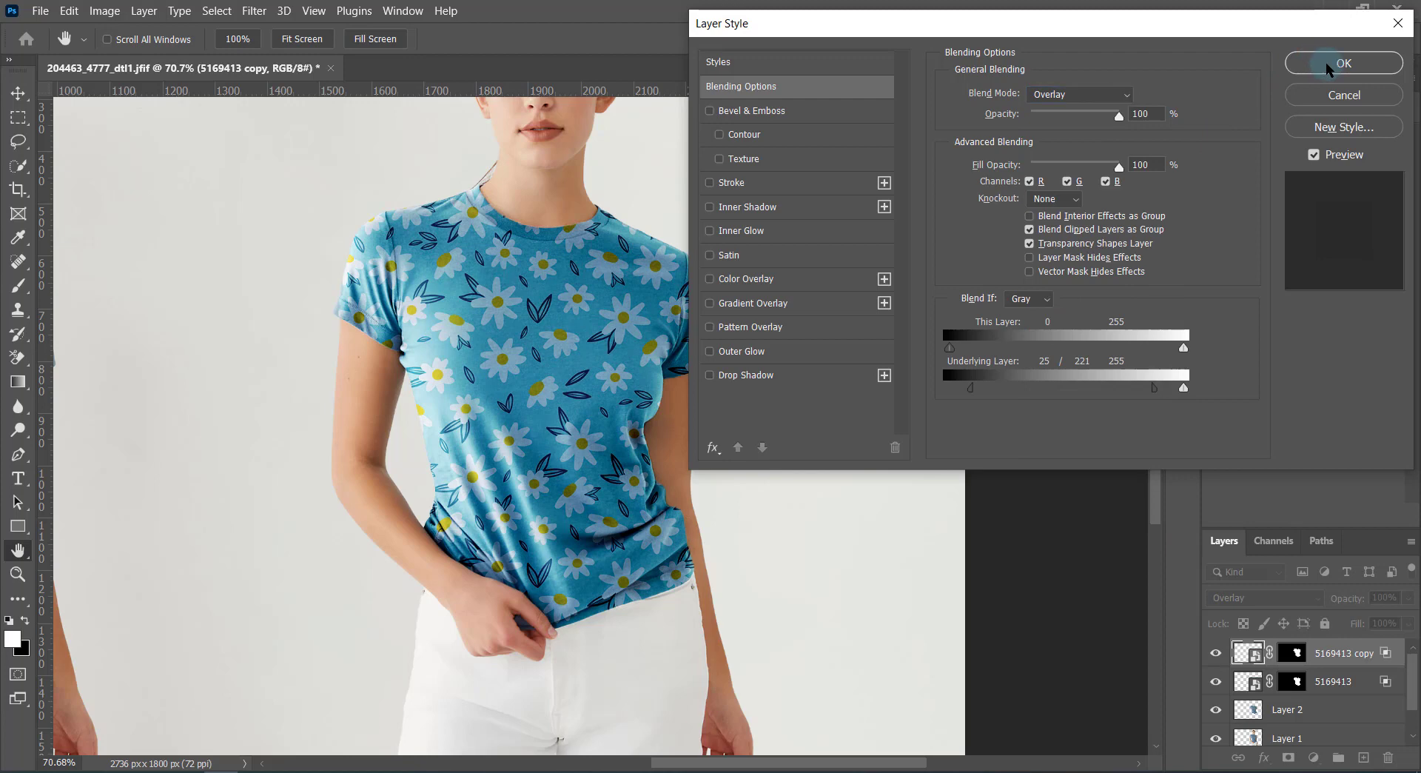
# Group both daisy pattern layers into Group 1.
pyautogui.scroll(-2, 593, 457)
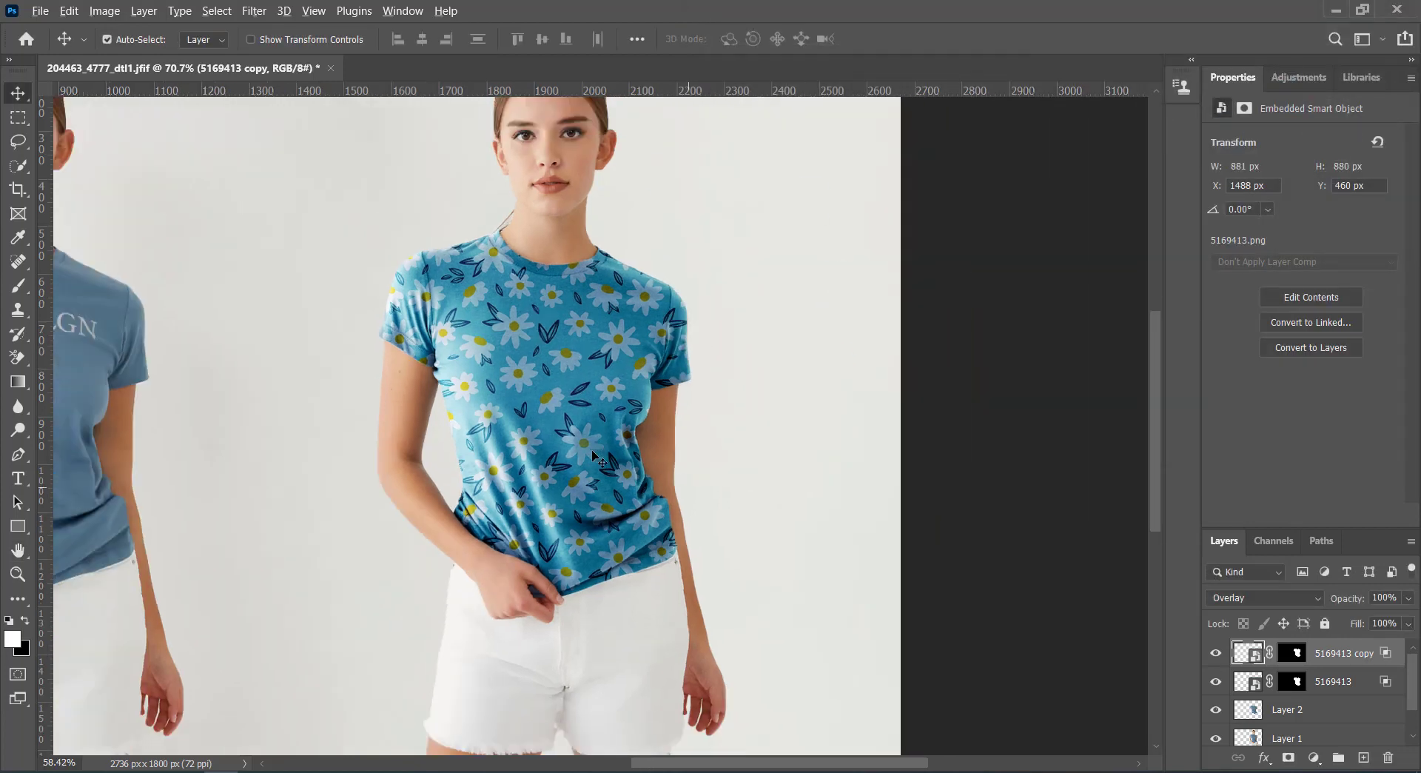
pyautogui.scroll(-2, 592, 457)
pyautogui.scroll(-1, 596, 455)
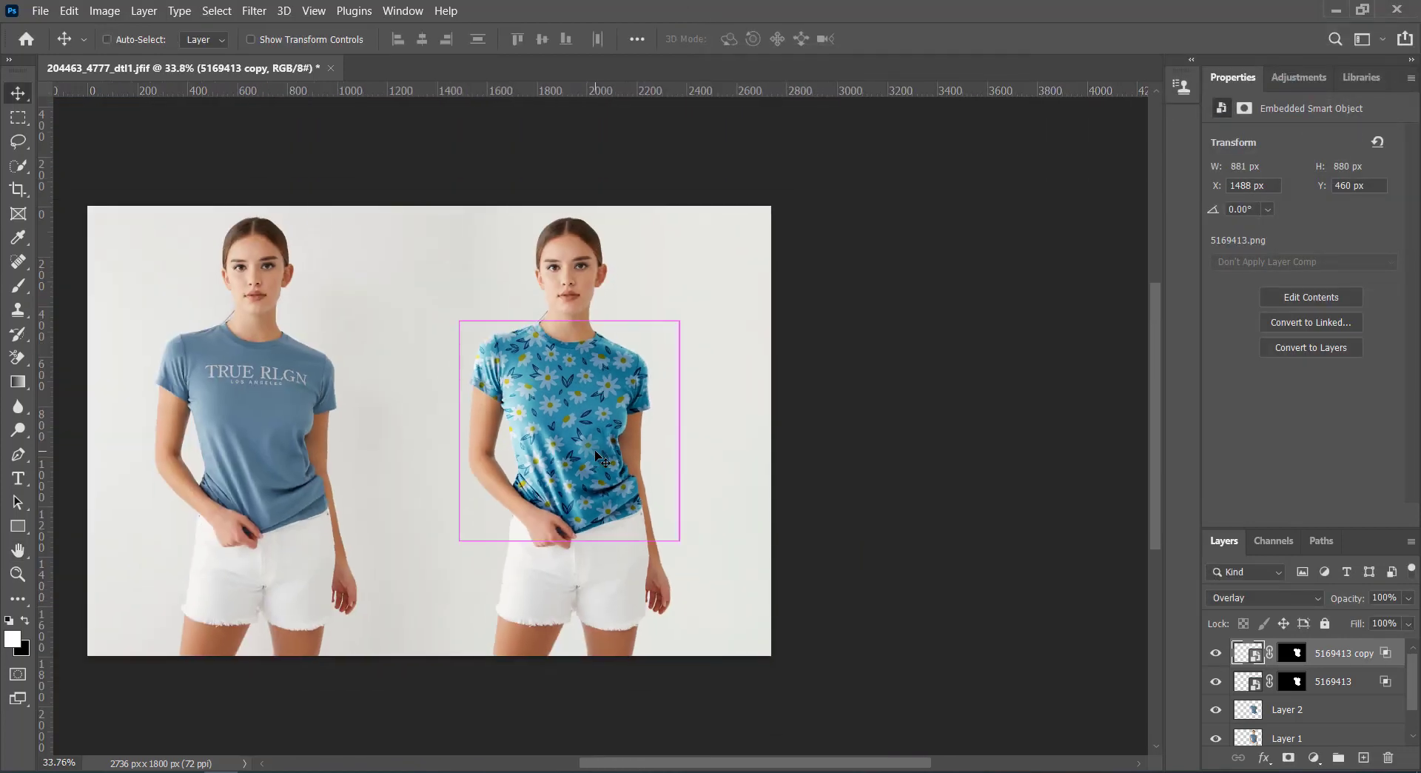
pyautogui.moveTo(801, 406); pyautogui.dragTo(877, 405)
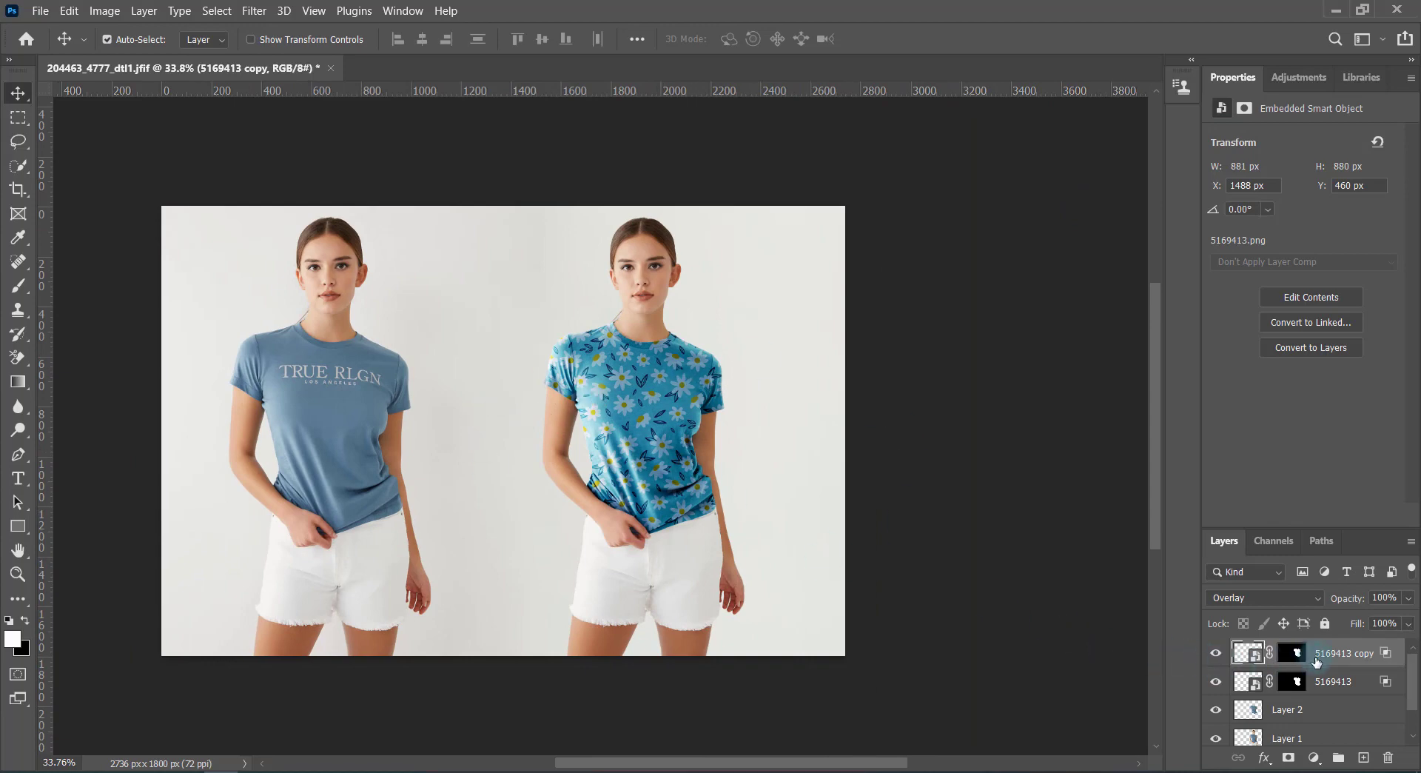
pyautogui.keyDown('ctrl'); pyautogui.click(1315, 683); pyautogui.keyUp('ctrl')
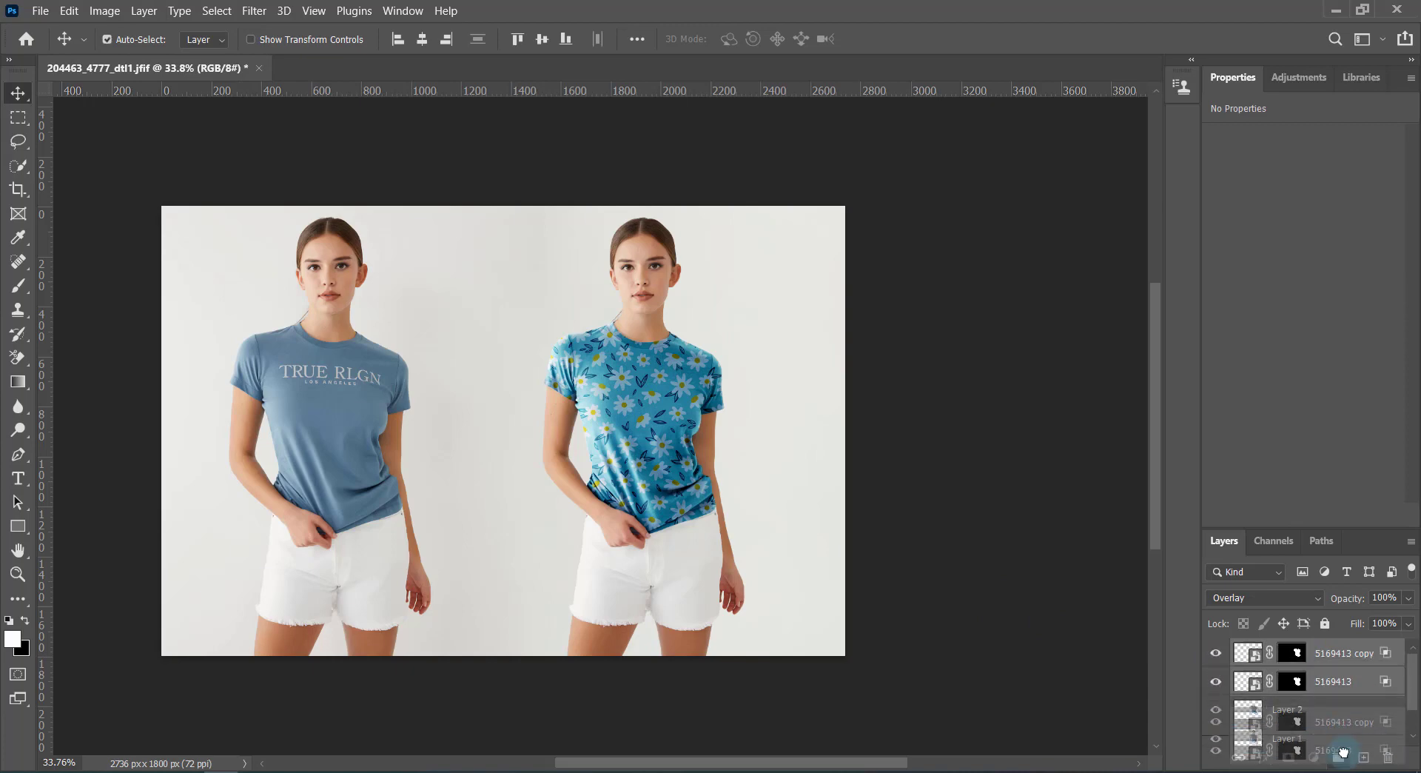
pyautogui.click(1338, 757)
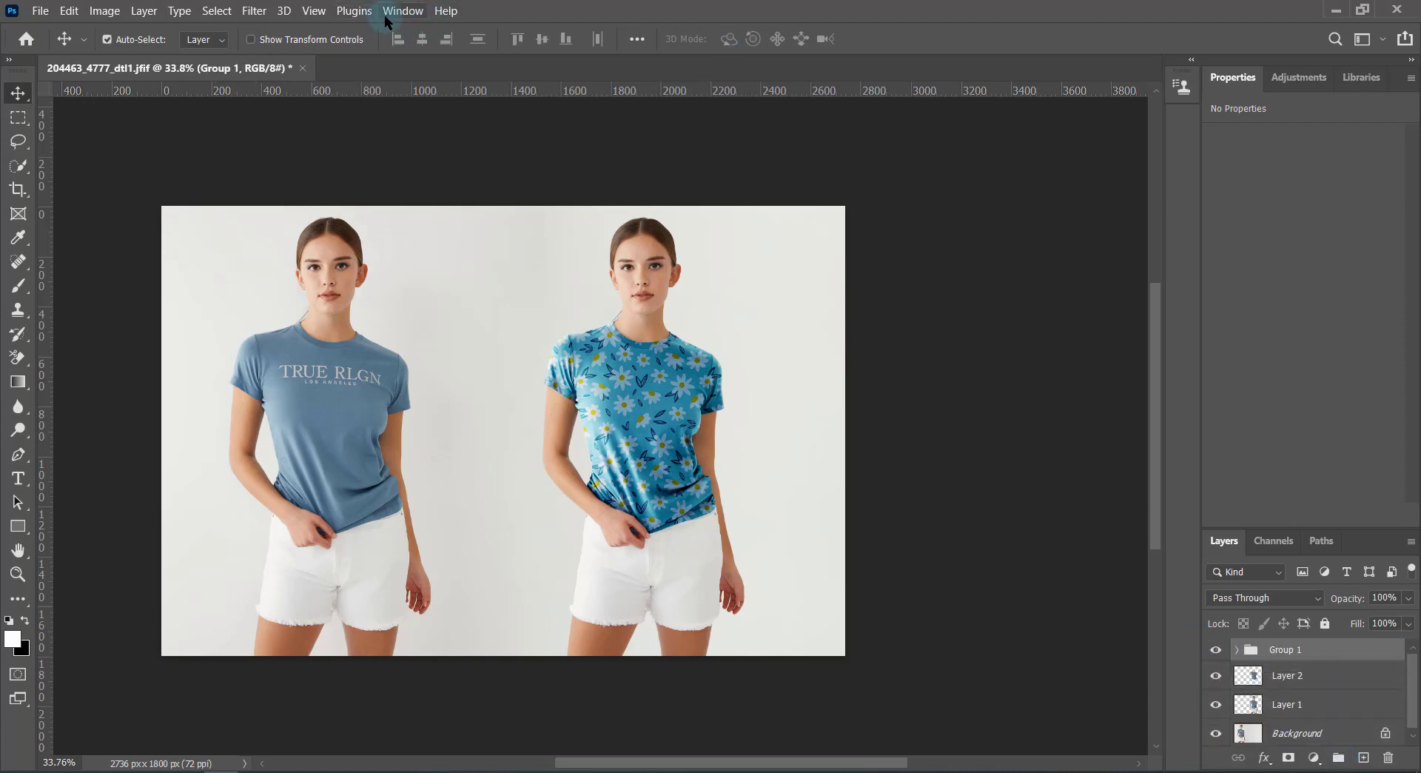
# Fit the image on screen and toggle Group 1 to compare the shirt with and without daisies.
pyautogui.click(315, 11)
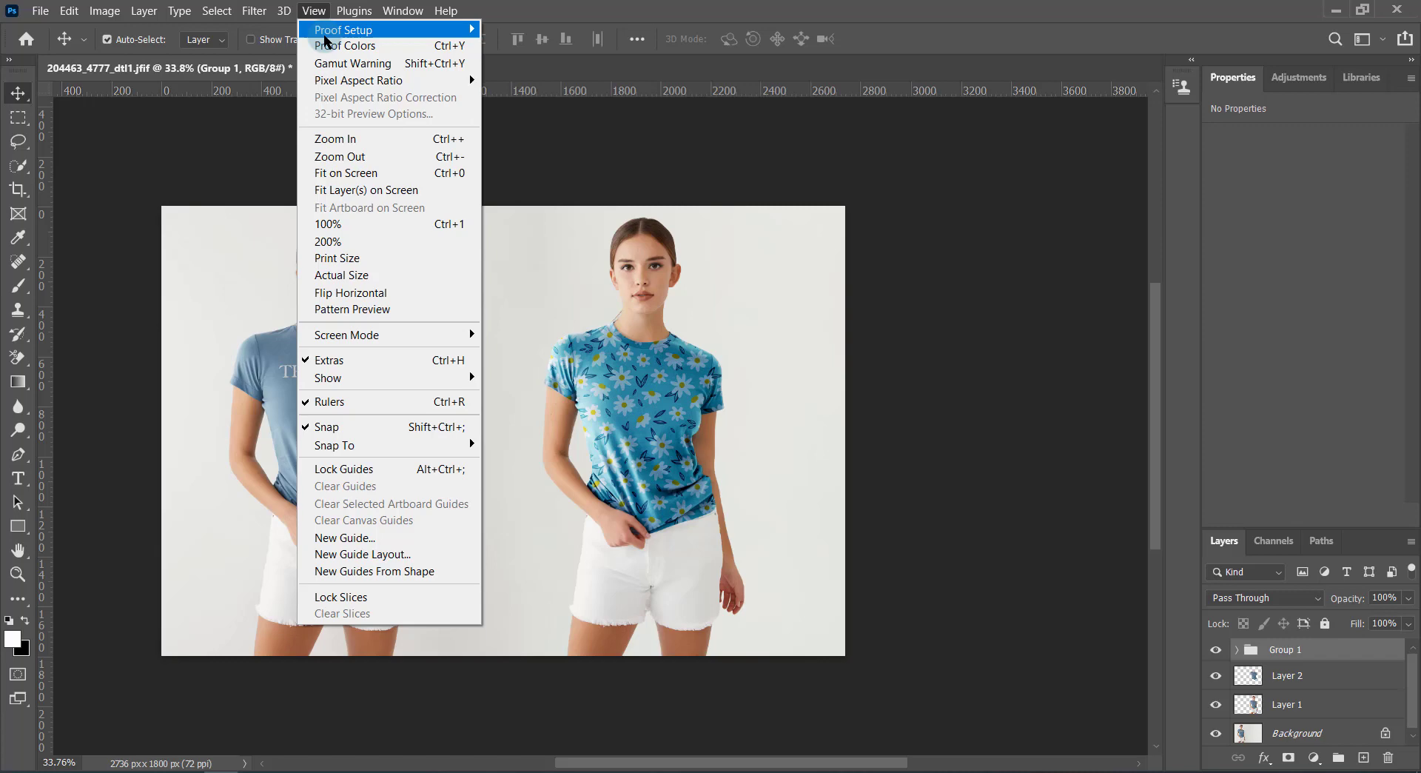
pyautogui.click(335, 173)
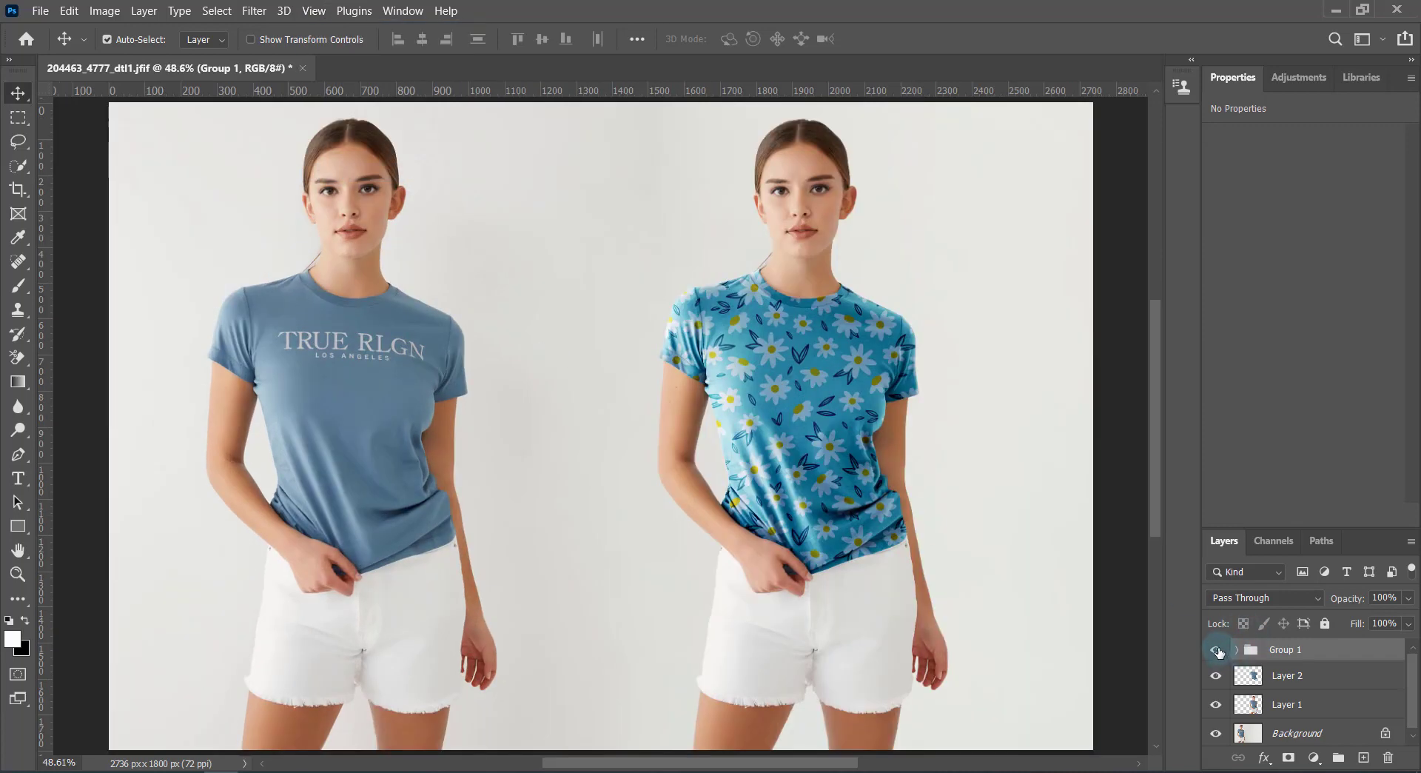
pyautogui.click(1217, 650)
pyautogui.click(1216, 650)
pyautogui.click(1216, 649)
pyautogui.click(1216, 649)
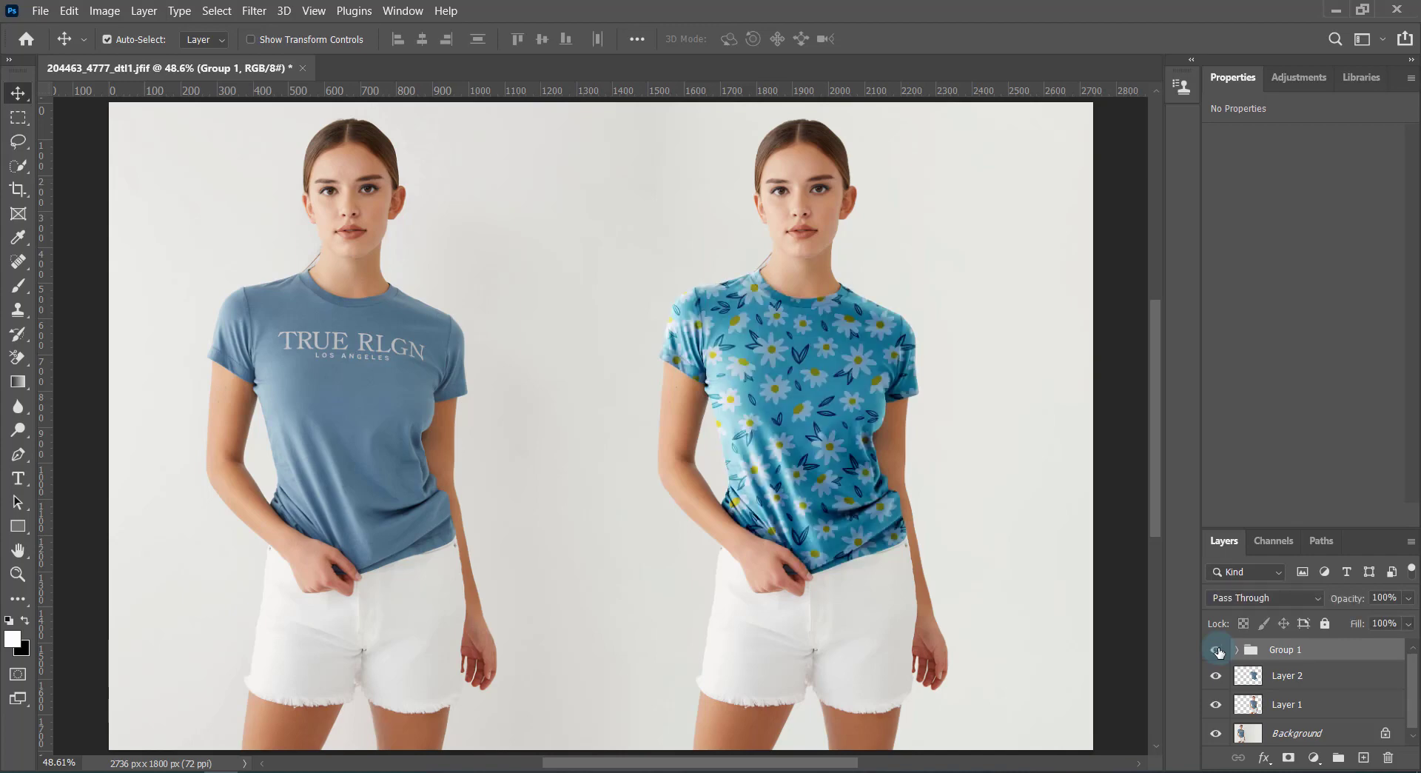